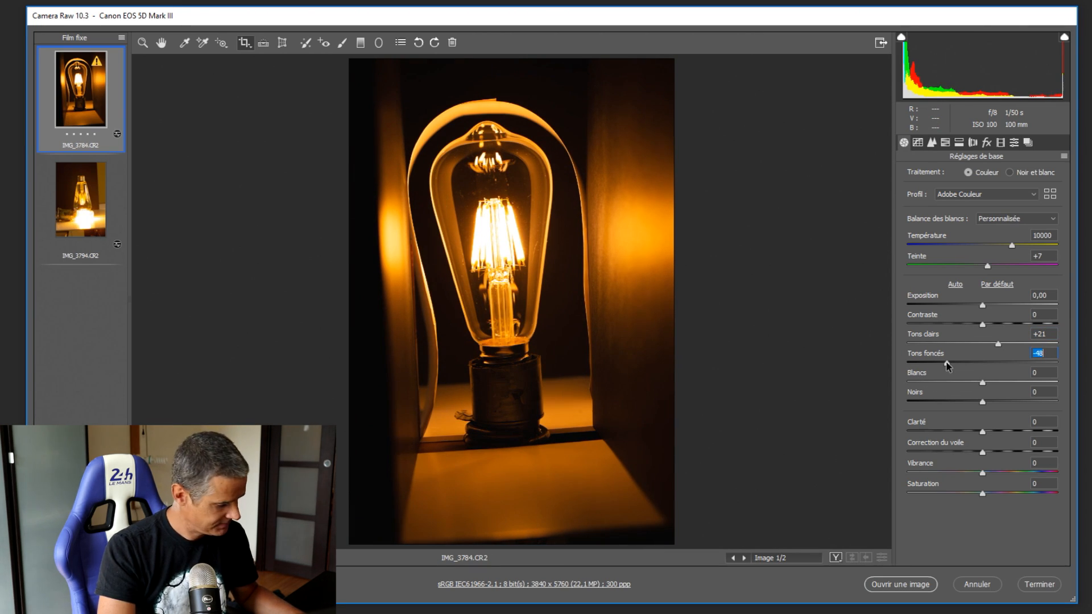
Set the first bulb photo's Tons foncés to -75, Noirs to -38 and Clarté to +60
left_click(947, 364, "alt")
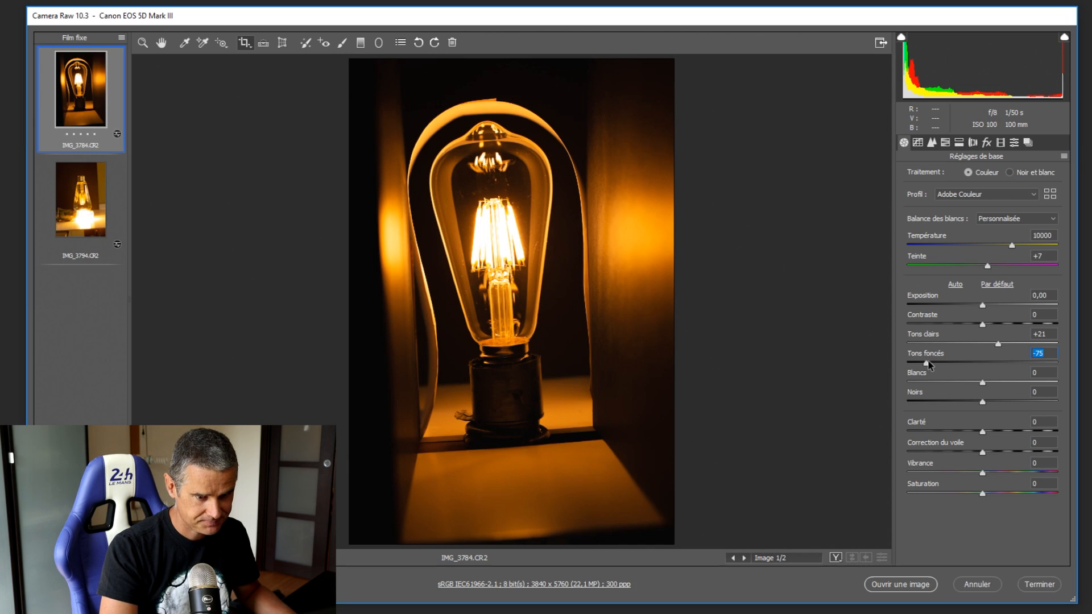
left_click_drag(981, 403, 947, 411)
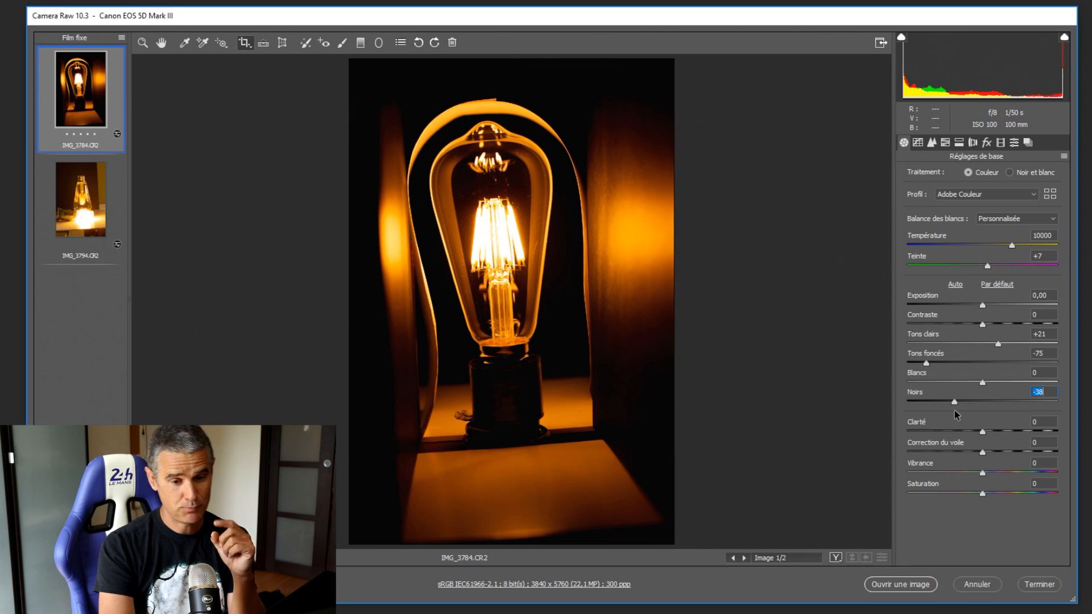
key("ctrl+plus")
key("ctrl+plus")
key("ctrl+plus")
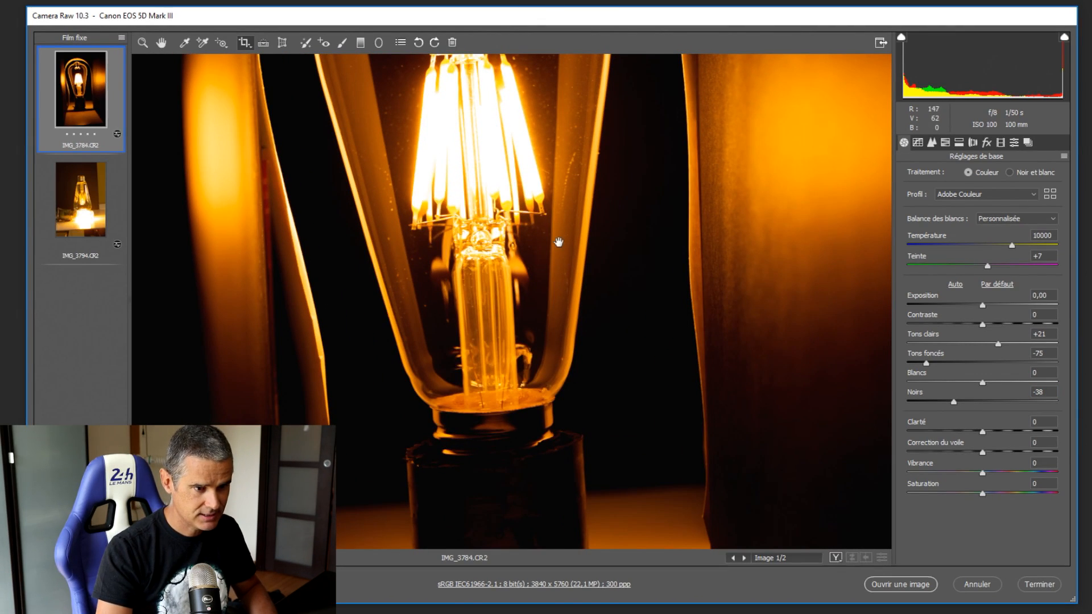
left_click_drag(559, 243, 532, 334)
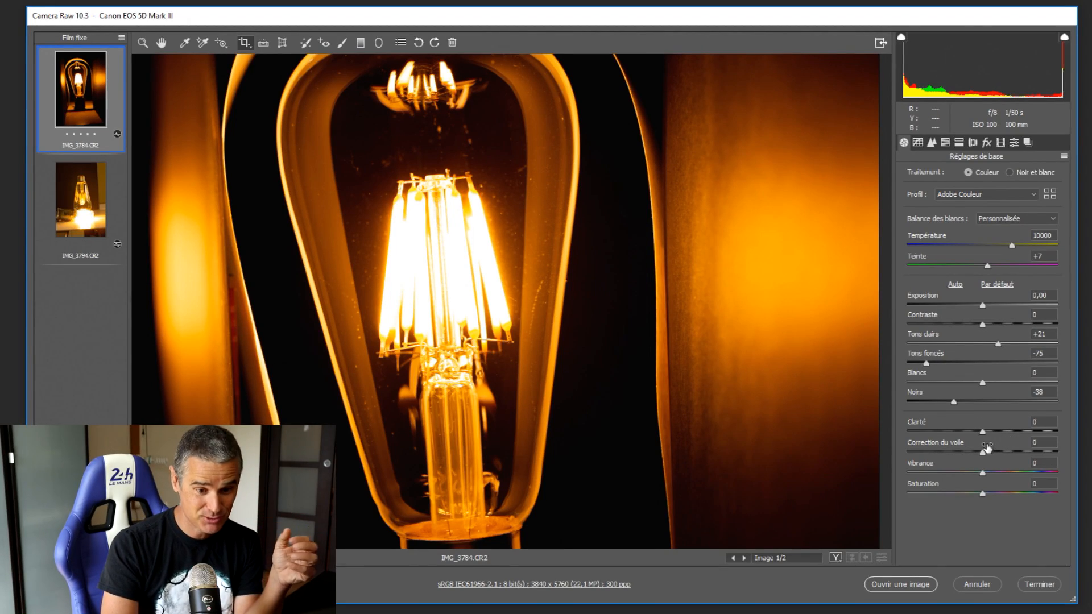
left_click_drag(983, 432, 1030, 443)
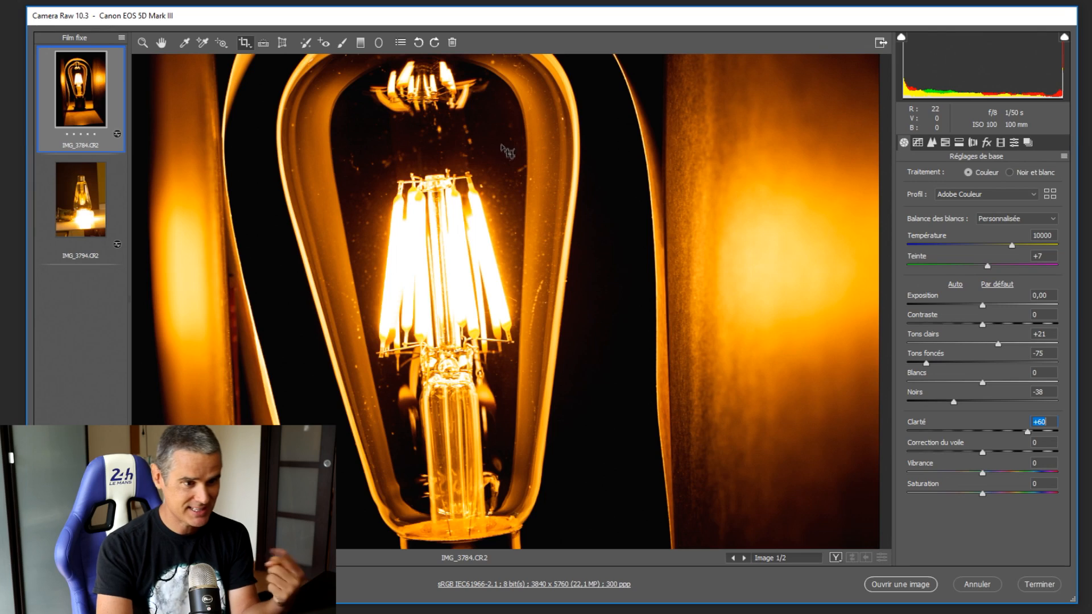
Crop IMG_3794.CR2 tightly around the screw base of the upright bulb, about 1250 x 1347 pixels
left_click(92, 220)
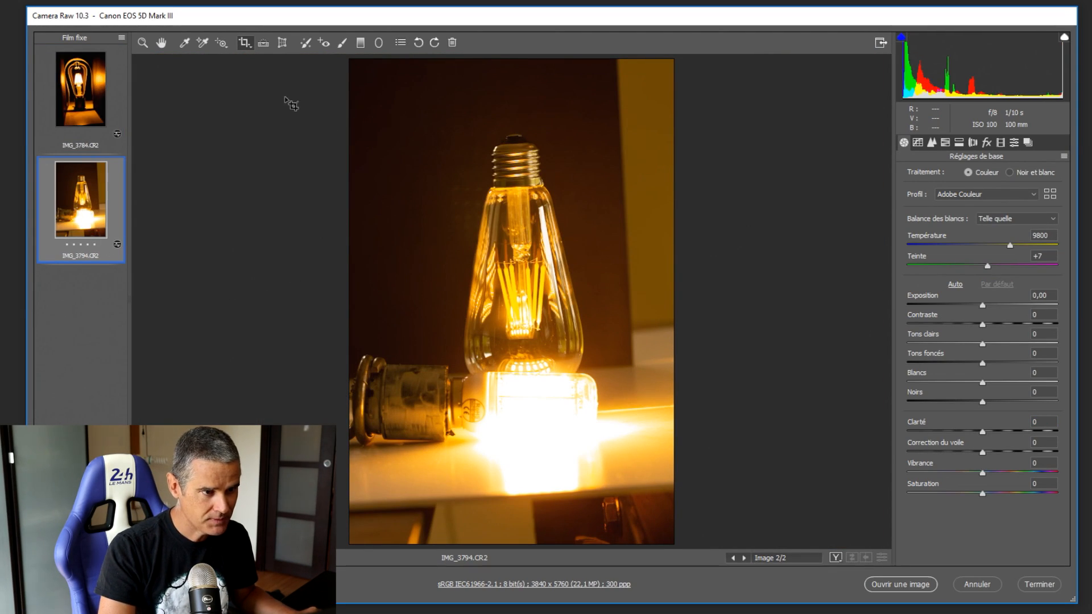
left_click(245, 50)
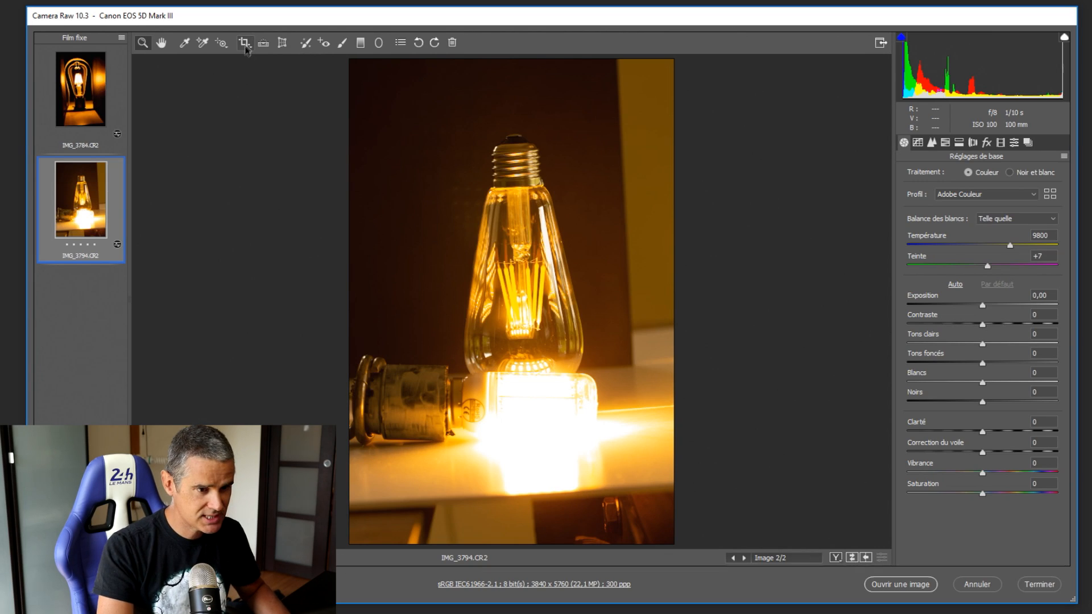
key("c")
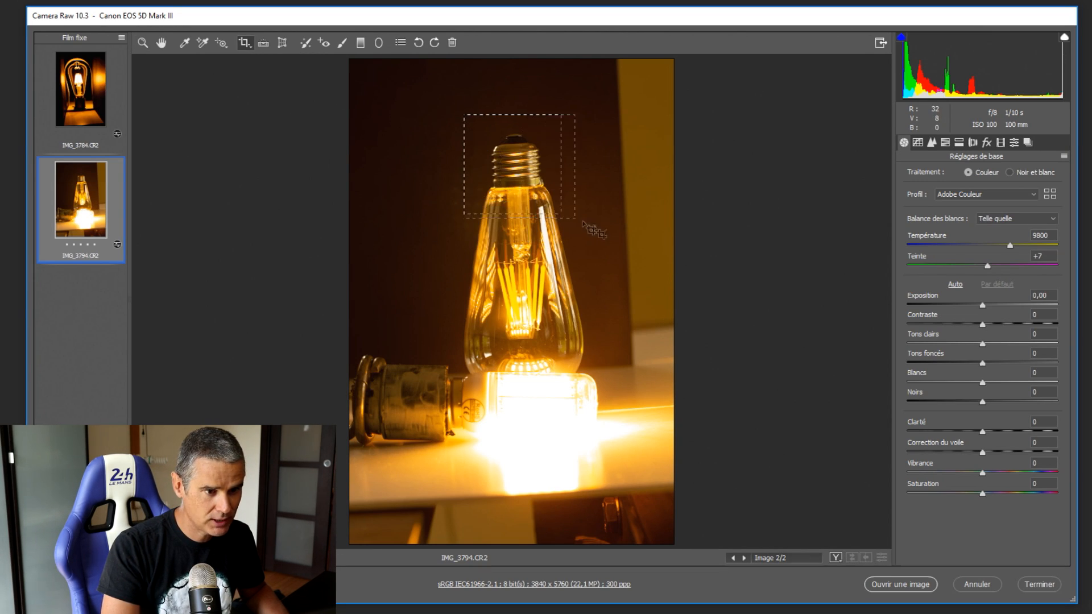
left_click_drag(583, 223, 569, 228)
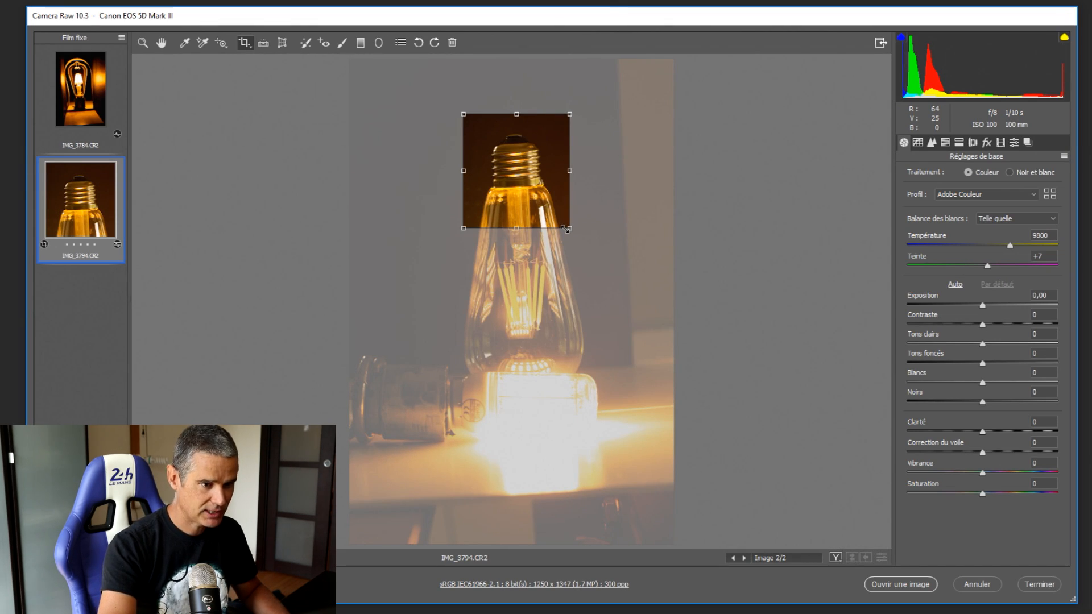
key("Return")
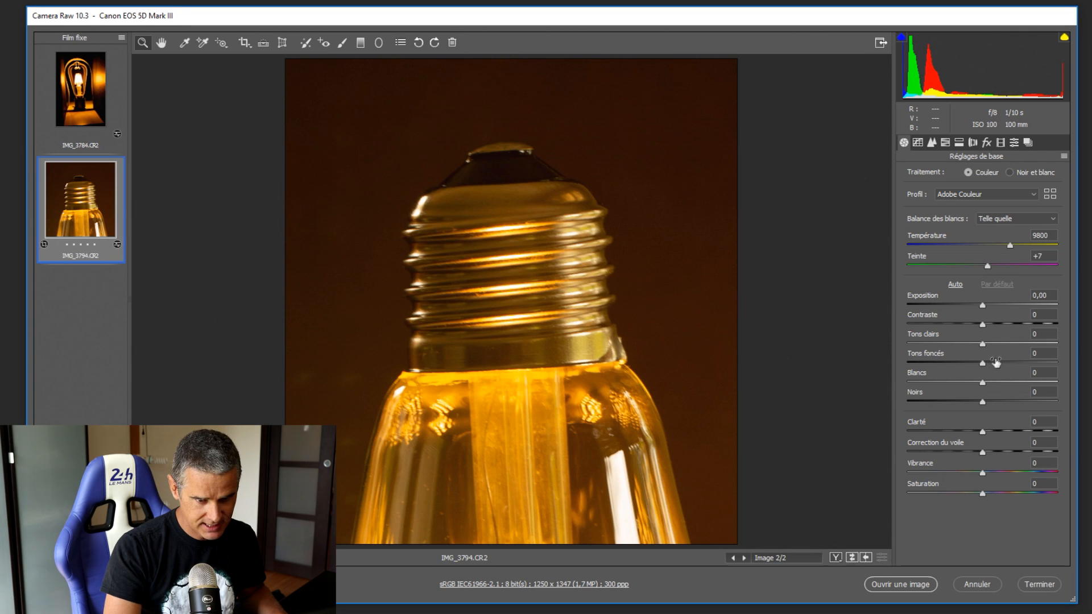
Set the cropped photo's Tons foncés to -50, Noirs to -40 and Clarté to +67
left_click_drag(983, 364, 946, 373)
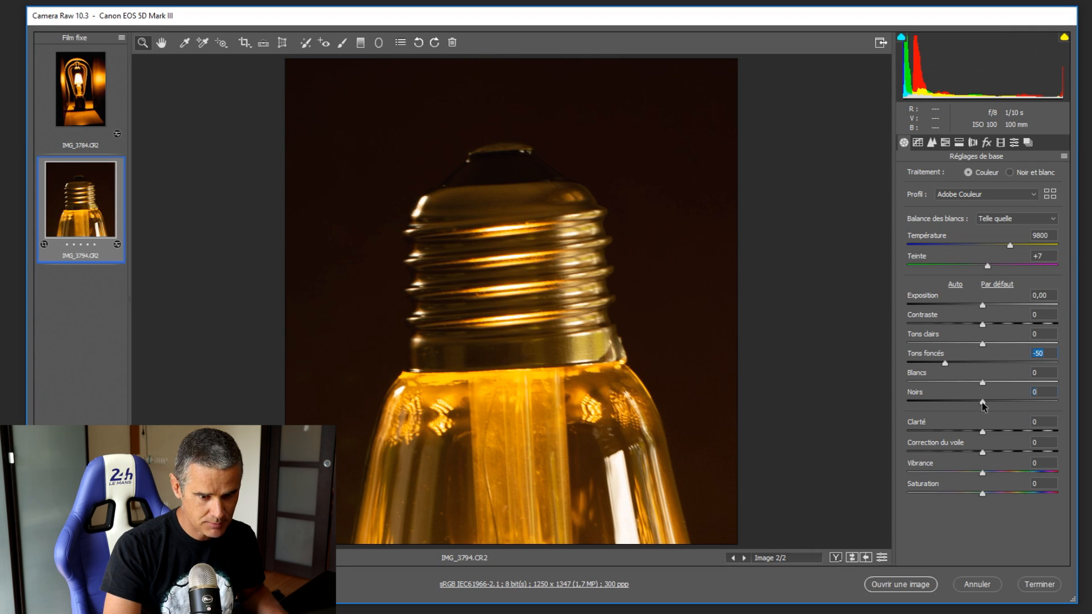
left_click_drag(983, 402, 952, 403)
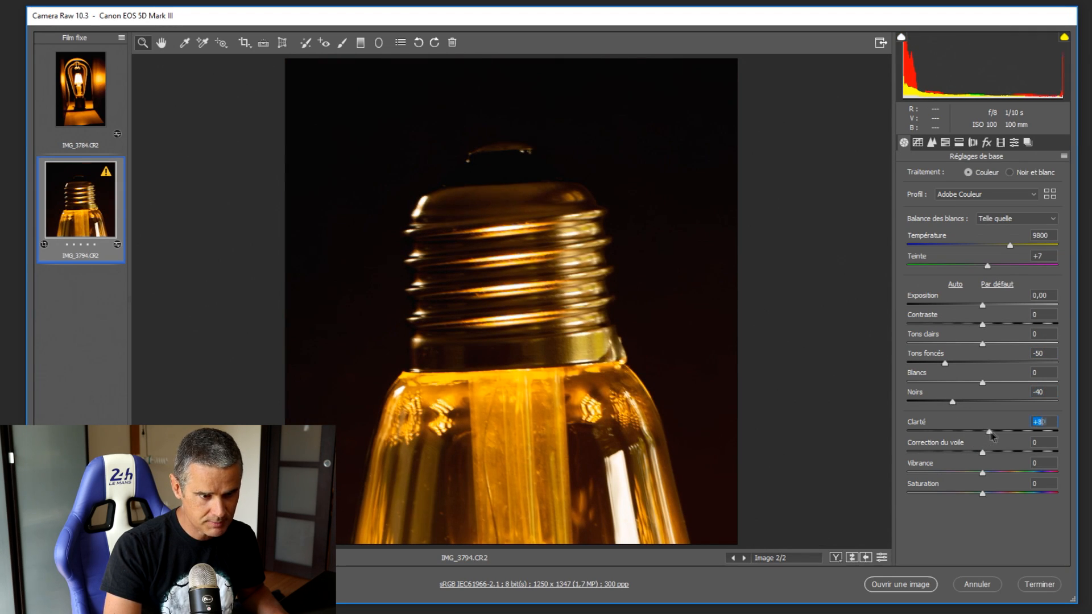
left_click_drag(992, 435, 1037, 435)
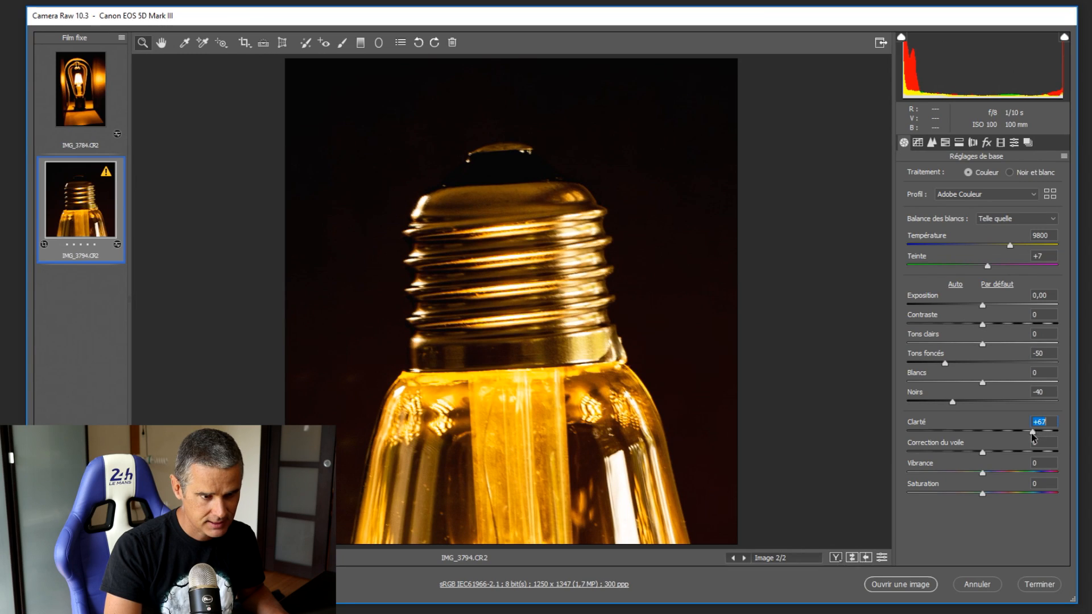
Brighten the contact tip on top of the screw base using the adjustment brush with Exposition +0,90
left_click(342, 42)
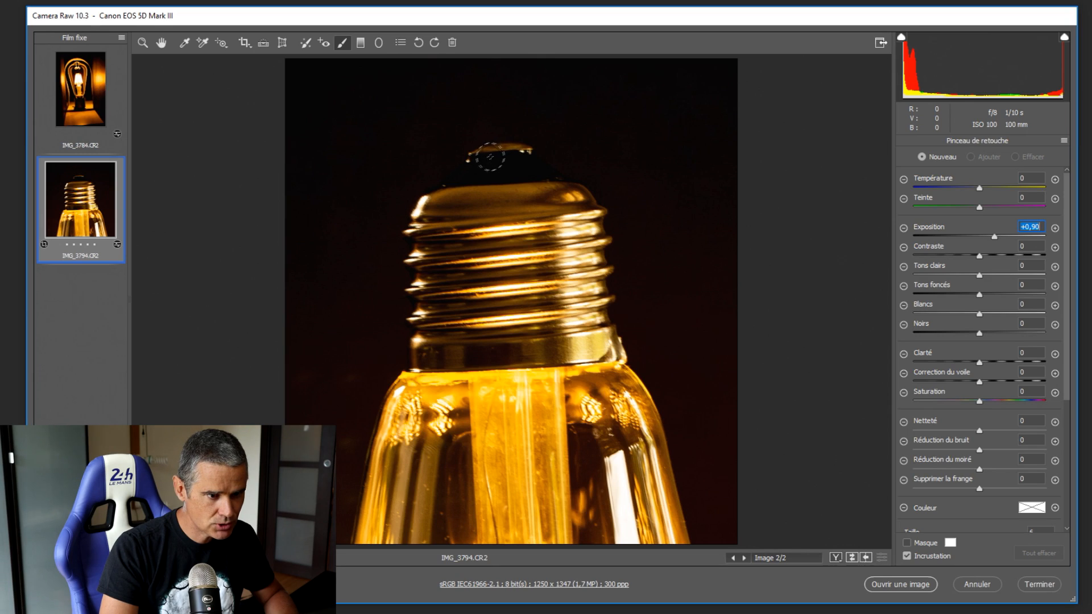
left_click_drag(484, 159, 491, 158)
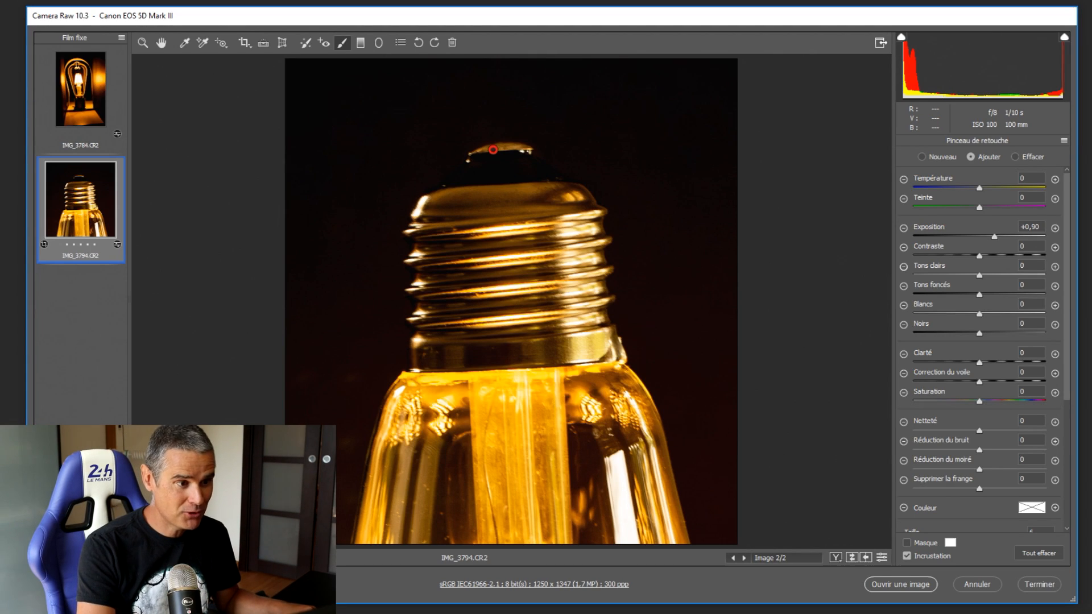
Select both raw photos and open them together in Photoshop
left_click(81, 92, "shift")
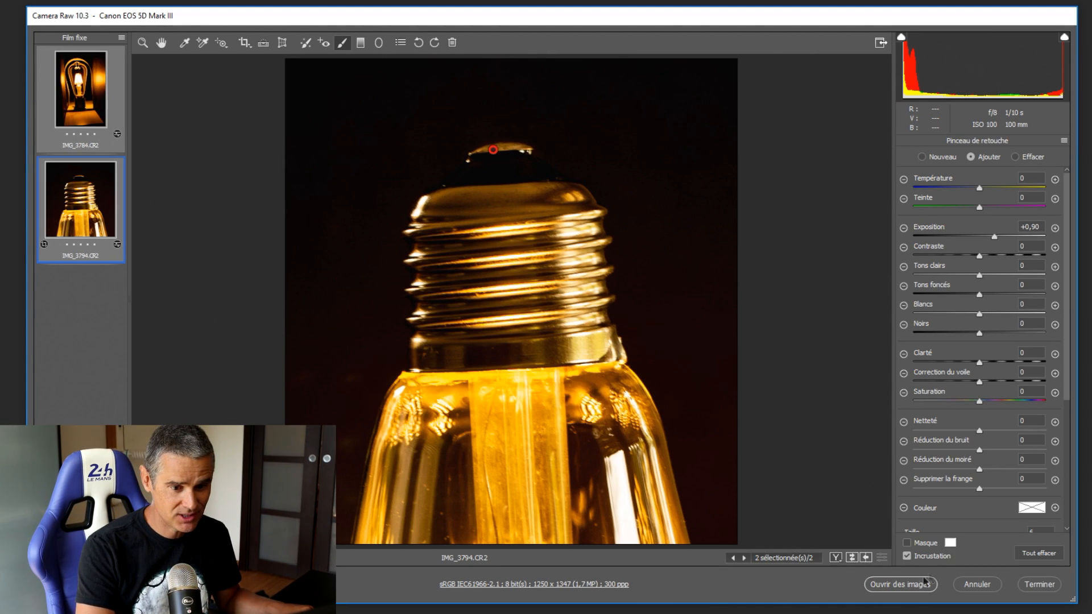
left_click(903, 586)
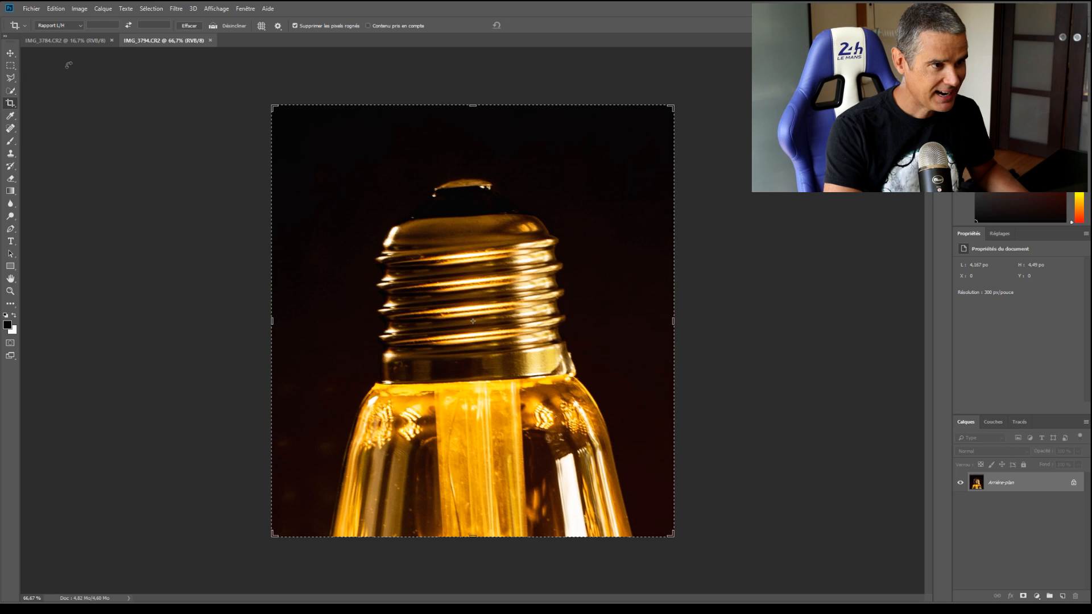
Duplicate the background layer of IMG_3784.CR2 and name the copy ampoule
left_click(67, 40)
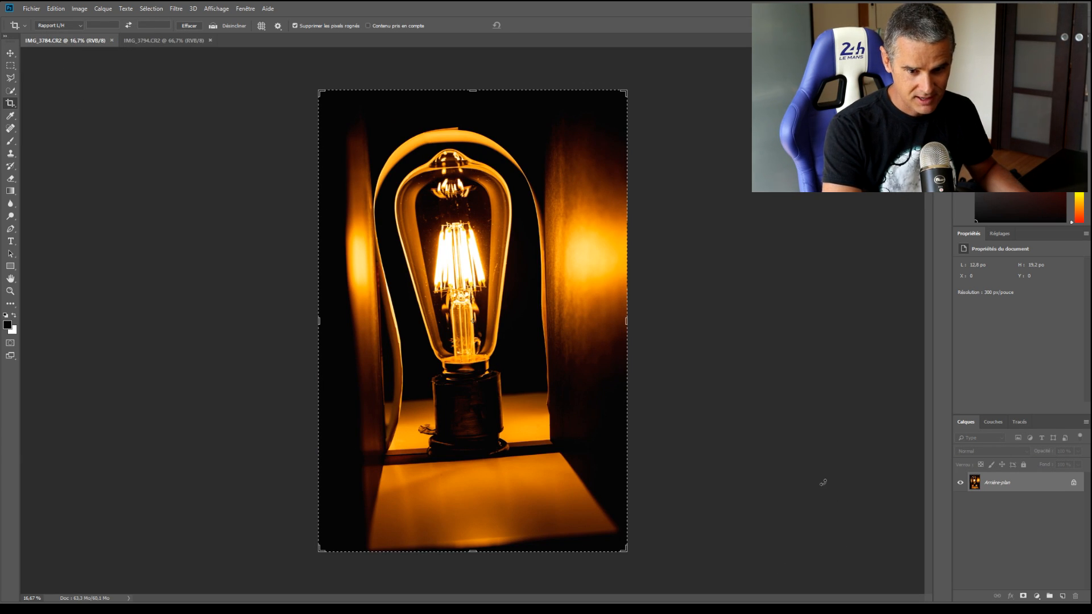
key("ctrl+j")
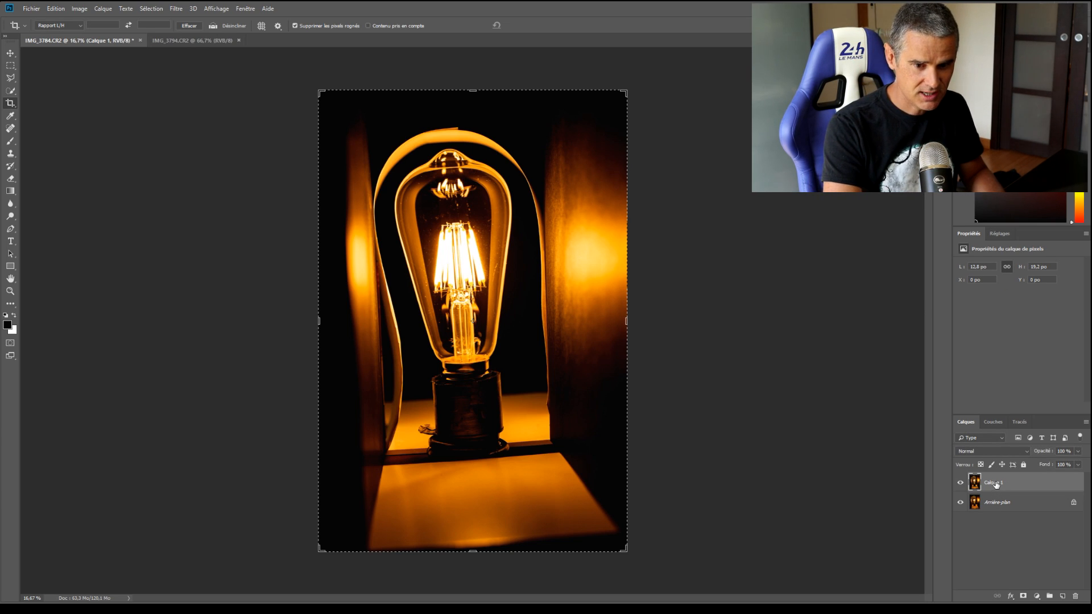
double_click(996, 482)
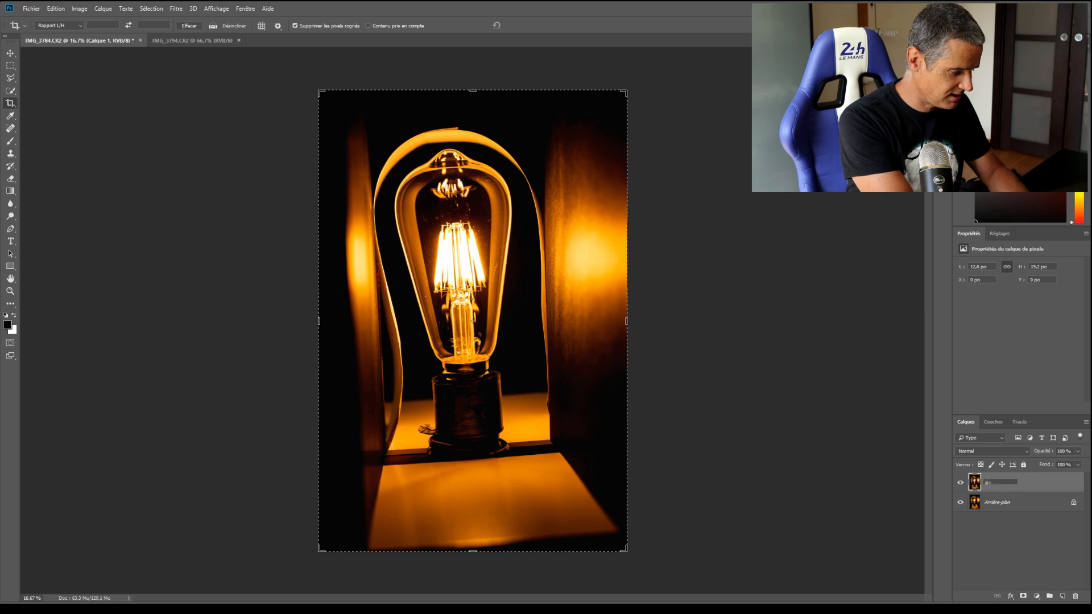
type("ampoule")
key("Return")
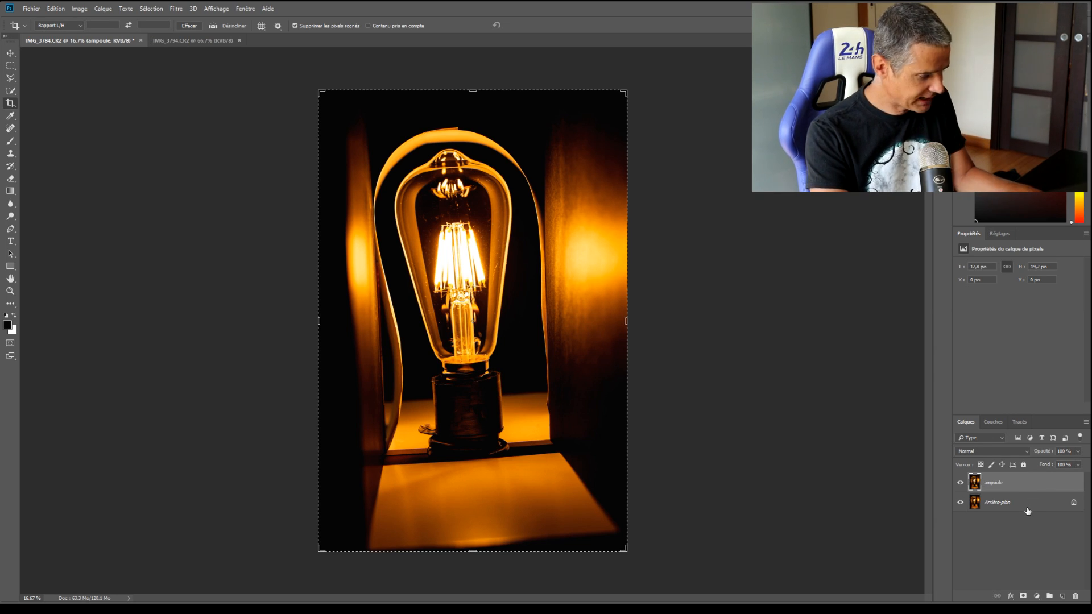
Add a new layer named noir and fill it with black using the Paint Bucket tool
key("ctrl+shift+n")
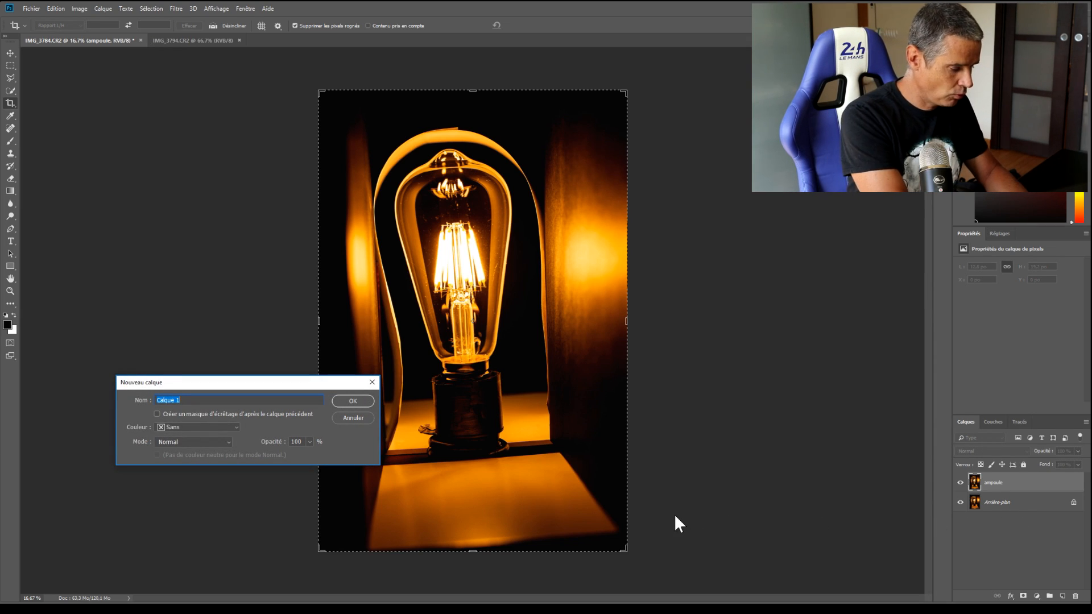
type("noir")
key("Return")
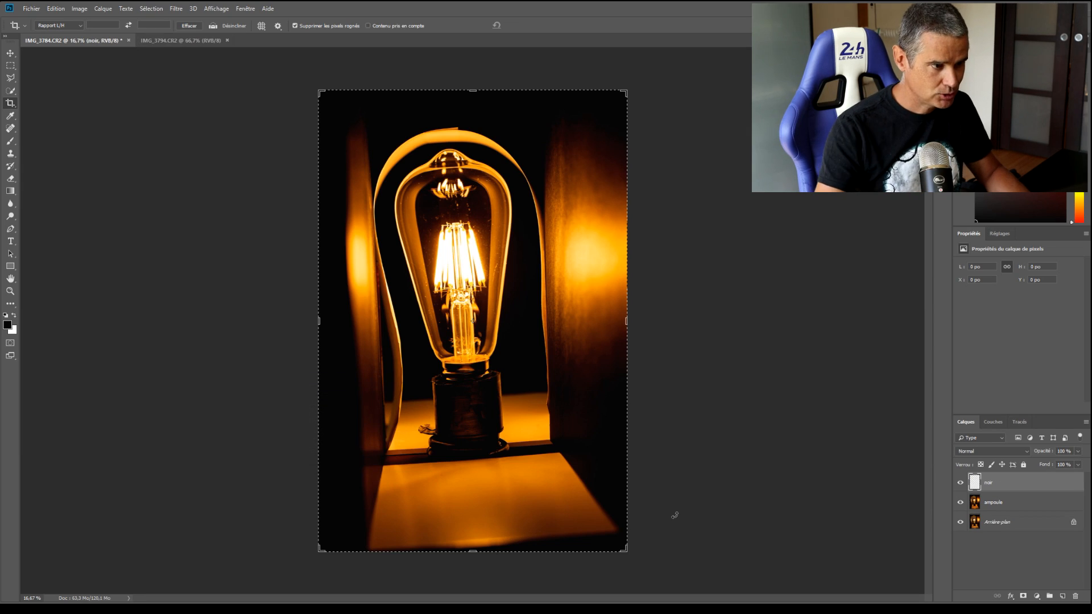
key("g")
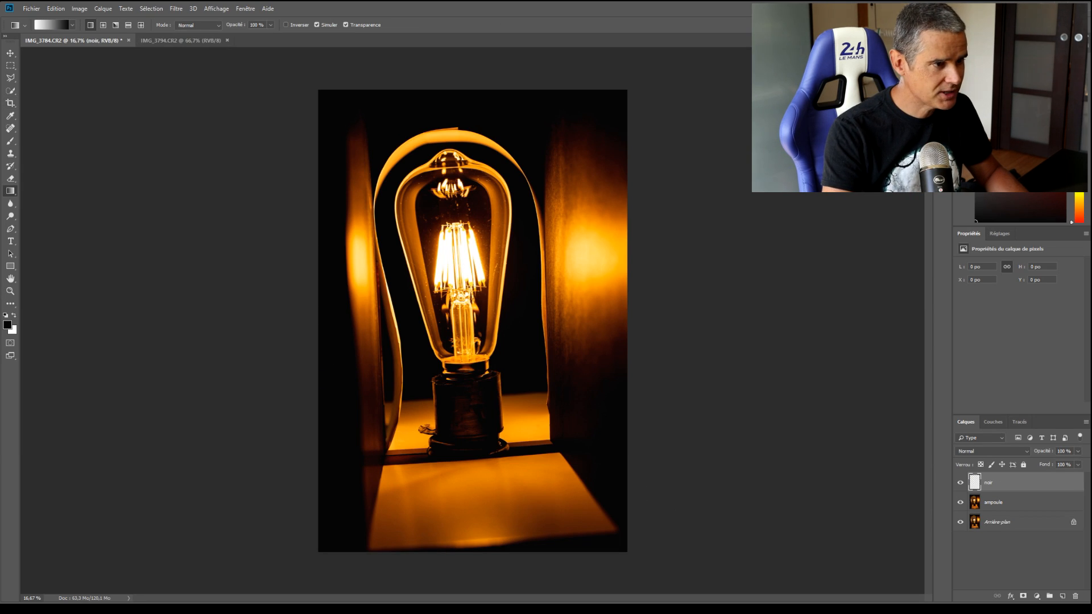
right_click(17, 193)
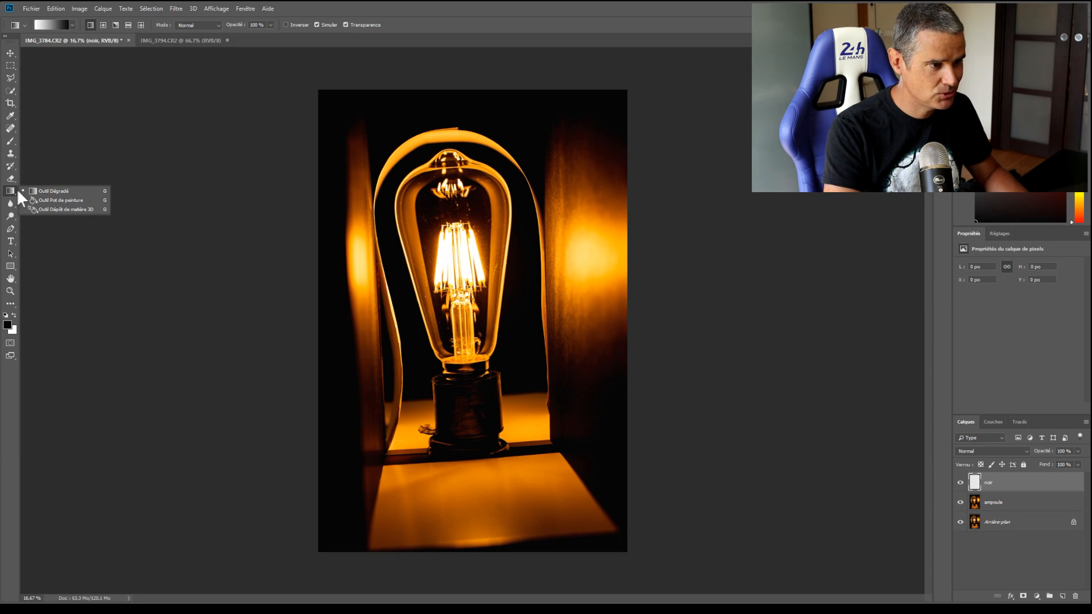
left_click(54, 201)
left_click(494, 222)
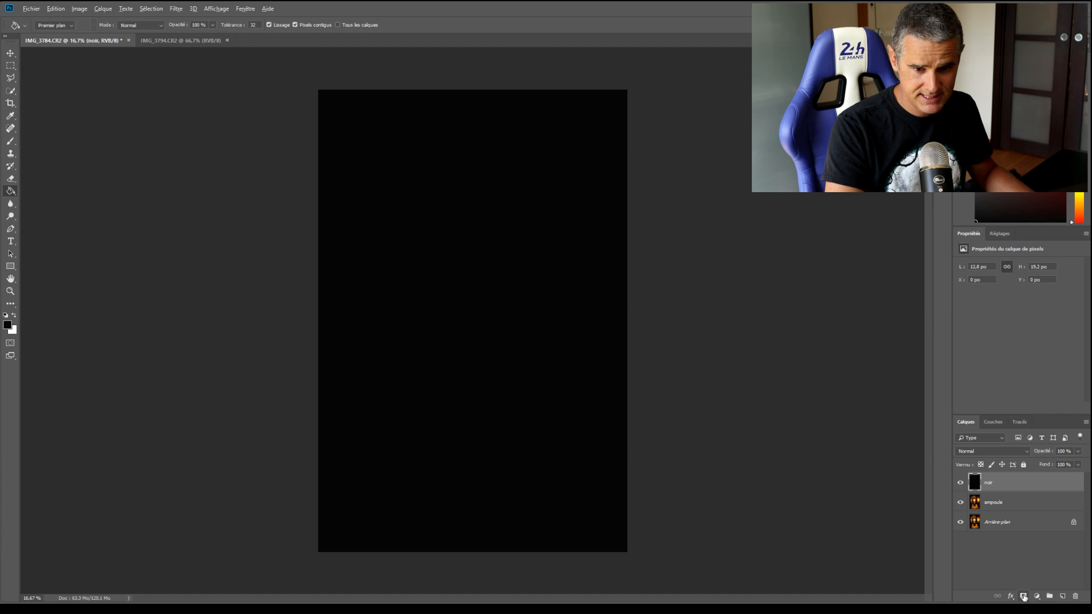
Add a black mask to the noir layer and paint it white around the bulb to black out the surroundings
left_click(1023, 597, "alt")
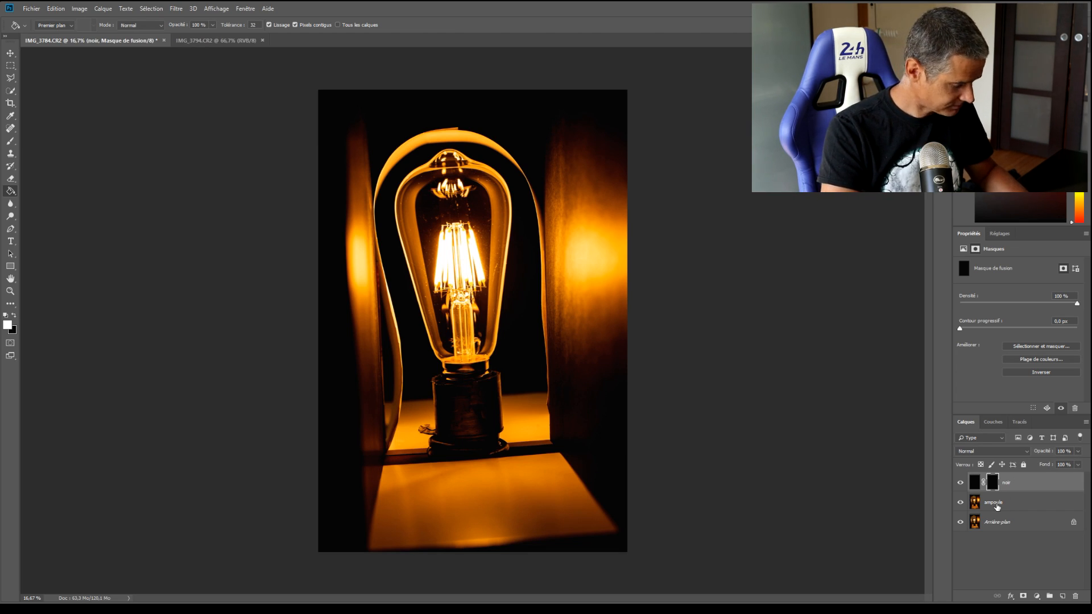
key("b")
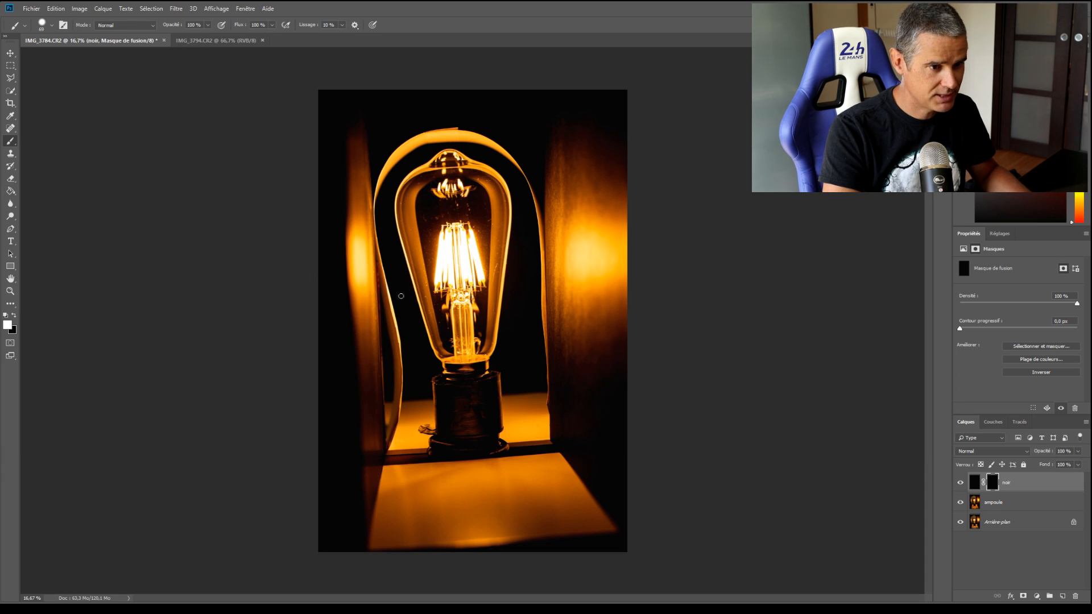
mouse_move(401, 295)
left_mouse_down()
mouse_move(504, 313)
mouse_move(502, 392)
left_mouse_up()
mouse_move(562, 367)
left_mouse_down()
mouse_move(507, 383)
mouse_move(517, 378)
left_mouse_up()
mouse_move(566, 234)
left_mouse_down()
mouse_move(569, 357)
mouse_move(559, 509)
mouse_move(585, 348)
mouse_move(591, 110)
mouse_move(575, 399)
mouse_move(595, 501)
mouse_move(348, 520)
mouse_move(373, 491)
mouse_move(563, 471)
mouse_move(414, 474)
mouse_move(587, 457)
mouse_move(349, 457)
mouse_move(575, 418)
mouse_move(536, 436)
mouse_move(389, 427)
mouse_move(348, 398)
mouse_move(351, 369)
mouse_move(373, 375)
mouse_move(336, 261)
mouse_move(336, 132)
mouse_move(347, 105)
mouse_move(497, 99)
mouse_move(548, 143)
mouse_move(571, 186)
mouse_move(516, 136)
mouse_move(376, 119)
mouse_move(358, 144)
mouse_move(368, 140)
mouse_move(380, 129)
mouse_move(341, 140)
left_mouse_up()
Paint a white spot on the noir mask over the filament, and restore the filament by painting the mask black
left_click(450, 235)
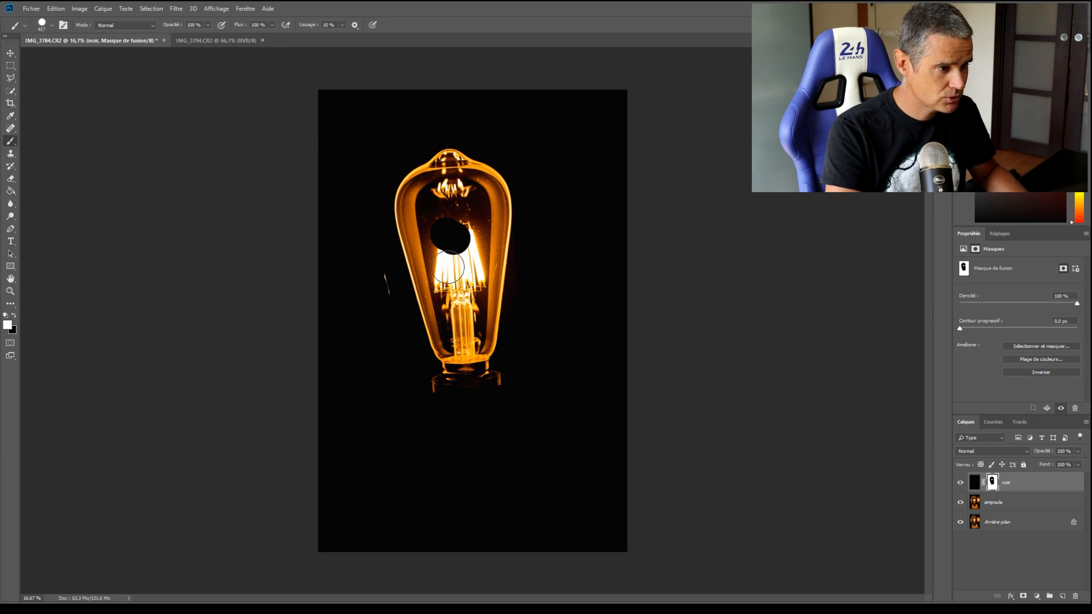
key("x")
left_click_drag(449, 267, 484, 275)
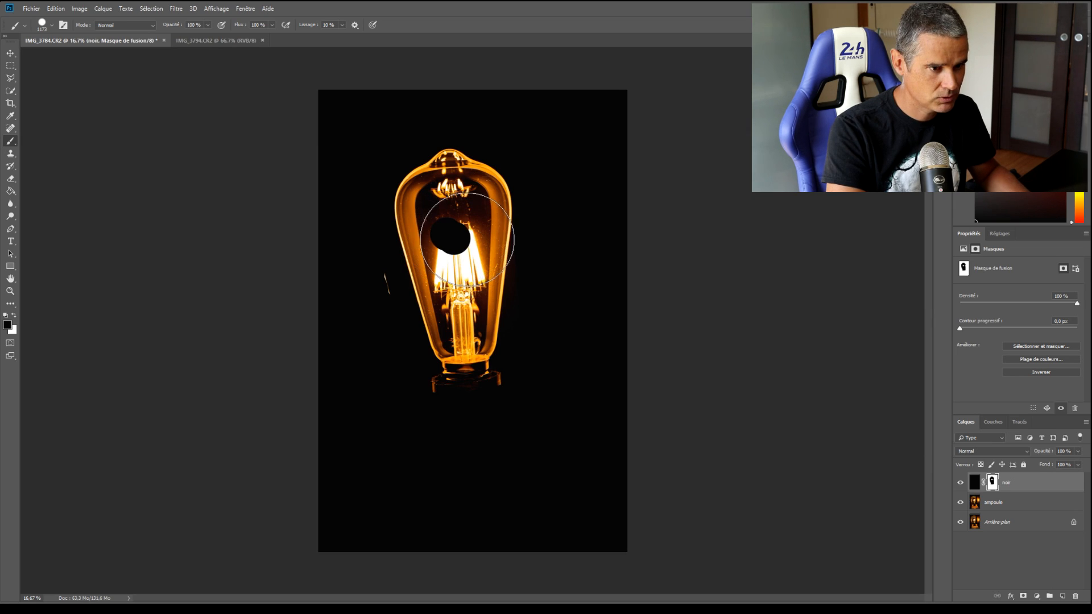
left_click(457, 235)
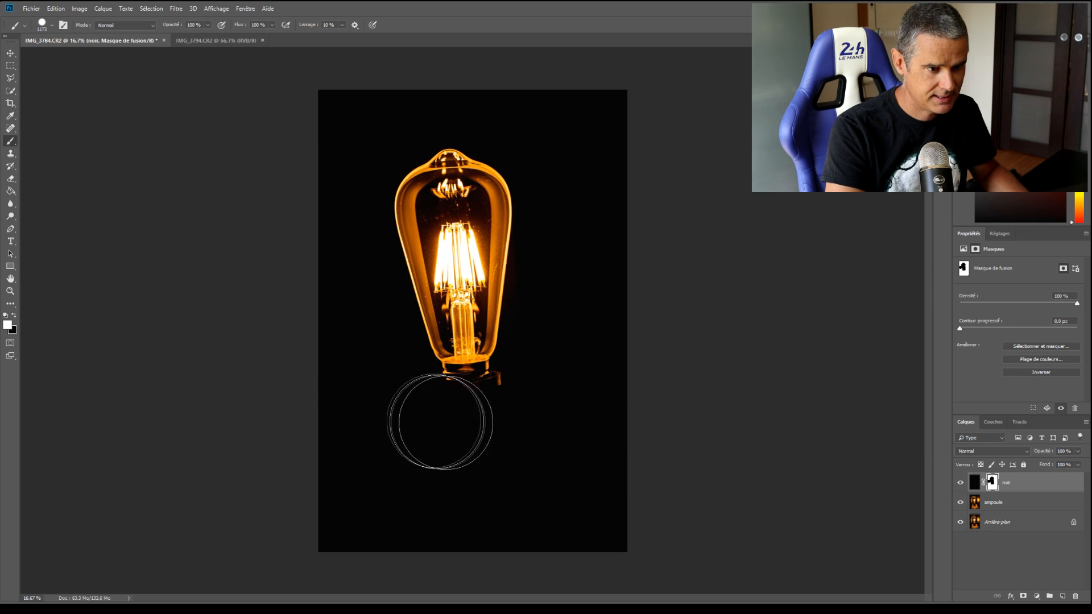
Paint the noir mask white over the socket below the glass, cleaning up the remaining fragments beside the bulb's collar
left_click_drag(438, 419, 514, 414)
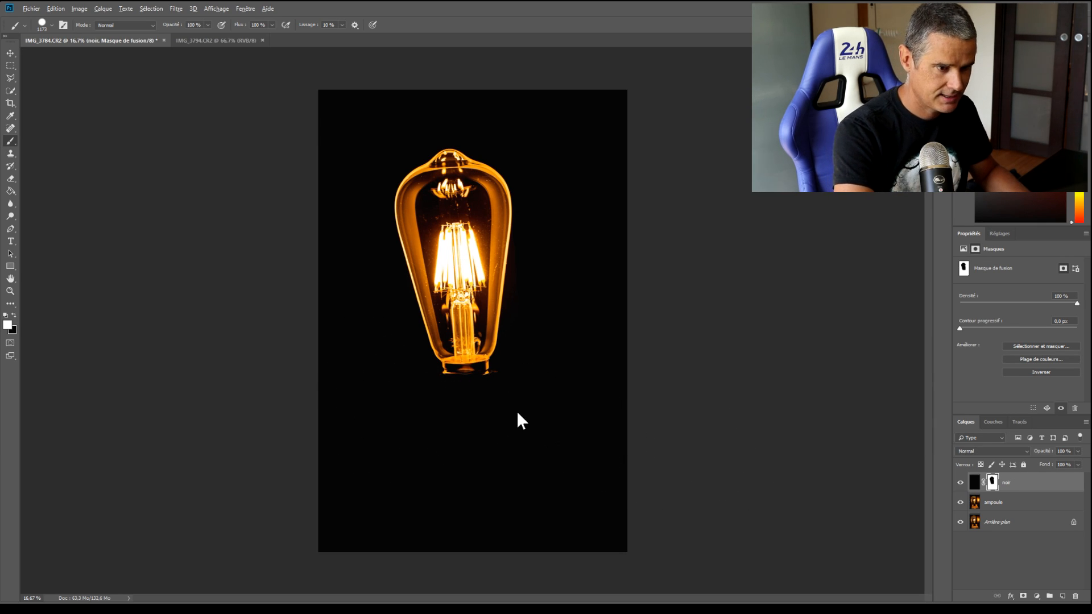
key("ctrl+plus")
key("ctrl+plus")
key("ctrl+plus")
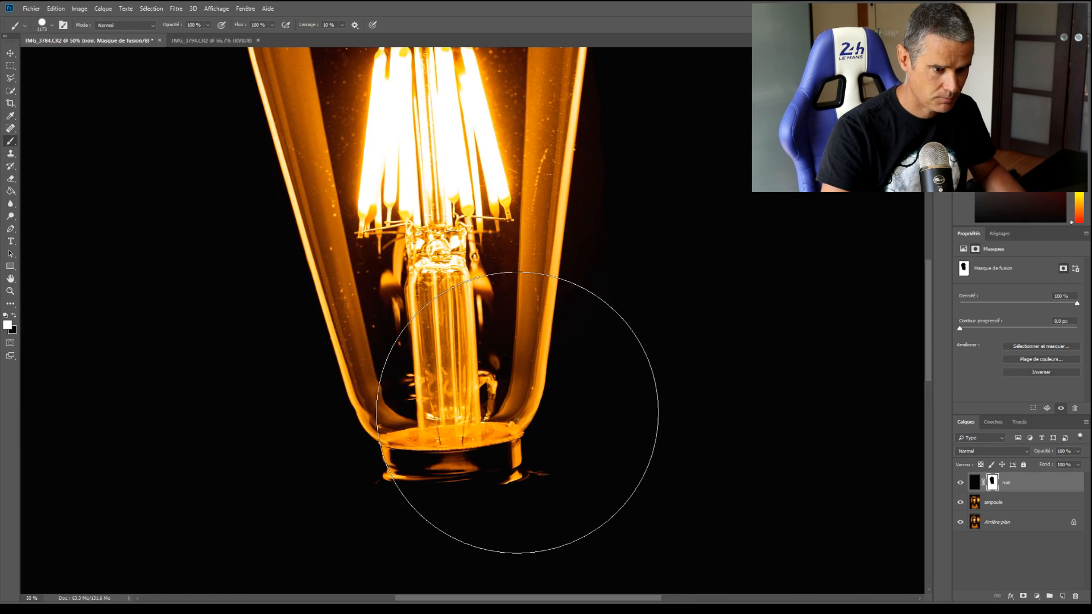
left_click_drag(541, 403, 536, 314)
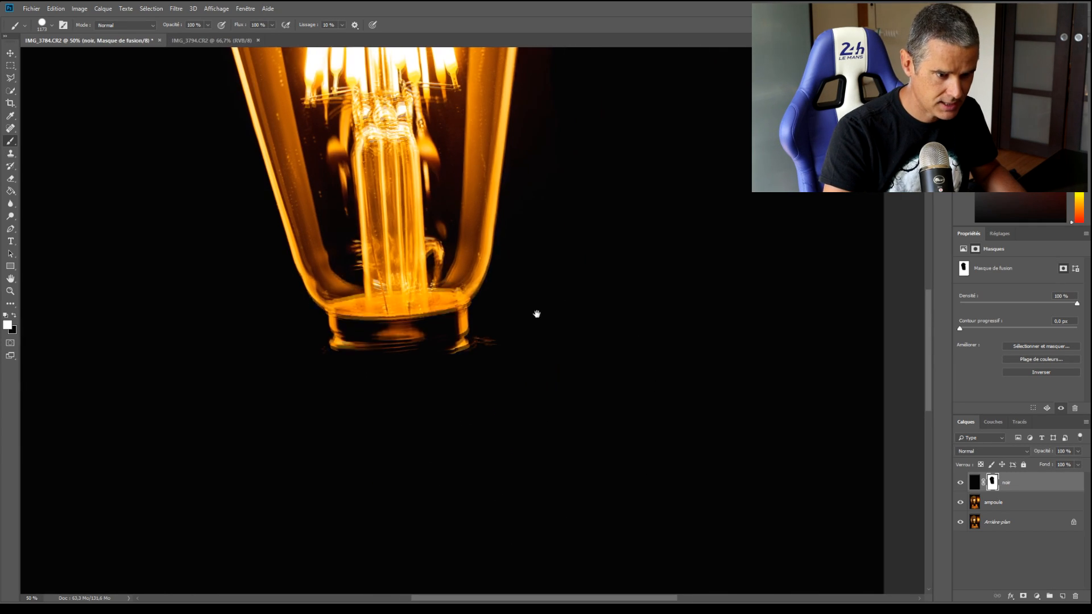
left_click_drag(615, 338, 509, 356)
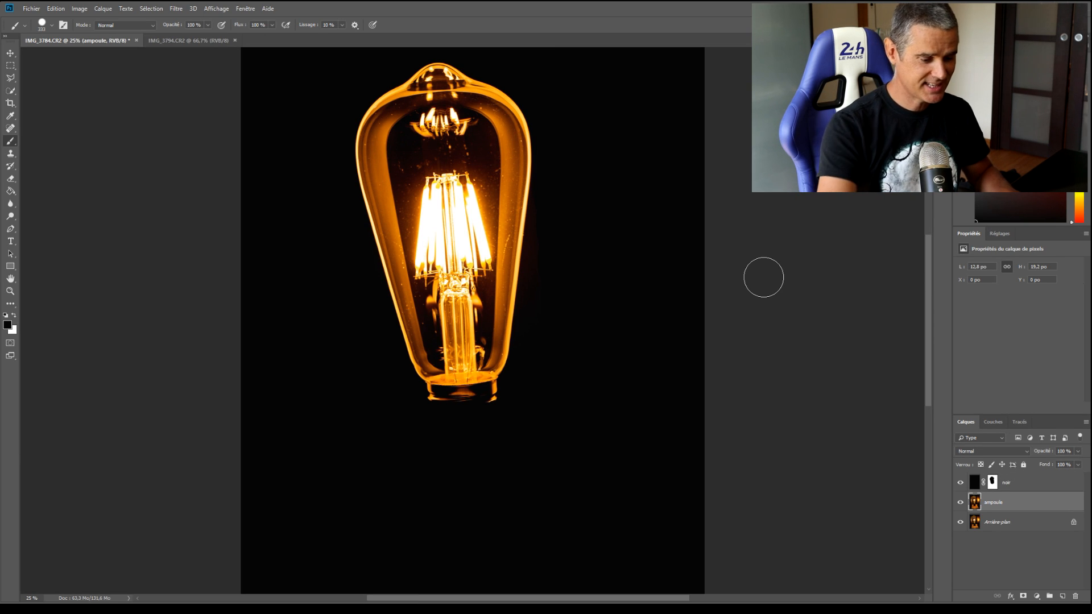
Remove the dust specks from the right side of the bulb's glass on the ampoule layer with the Spot Healing Brush
key("ctrl+plus")
key("ctrl+plus")
key("ctrl+plus")
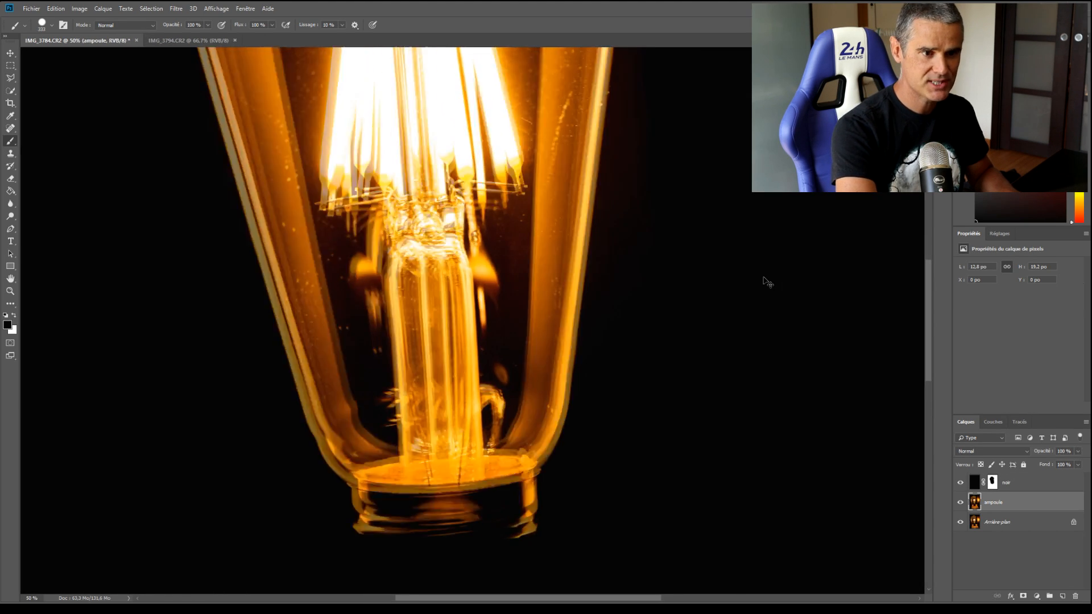
left_click_drag(678, 138, 559, 370)
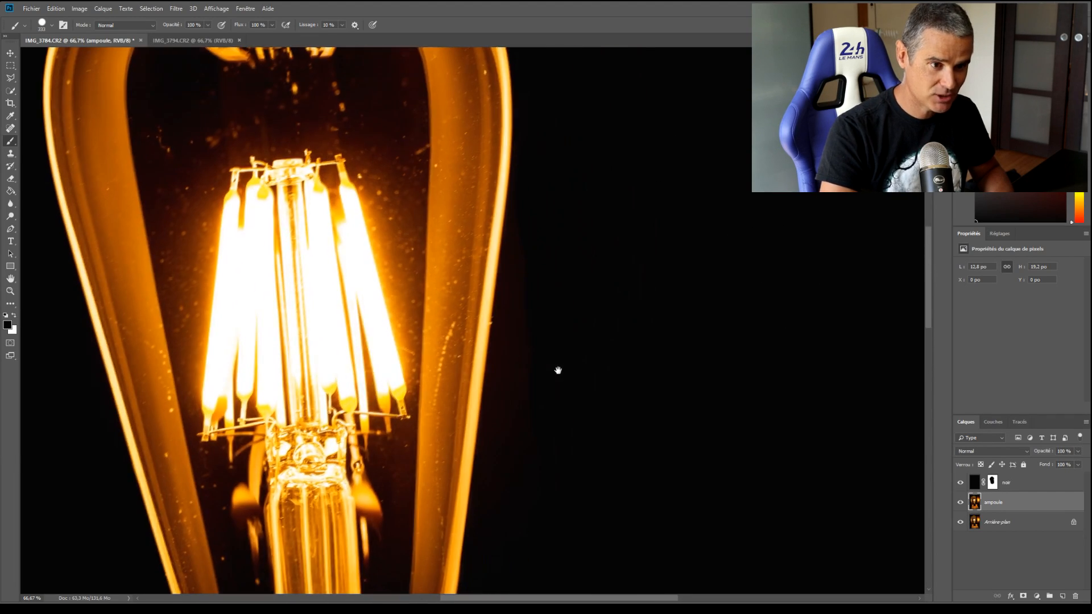
left_click(7, 127)
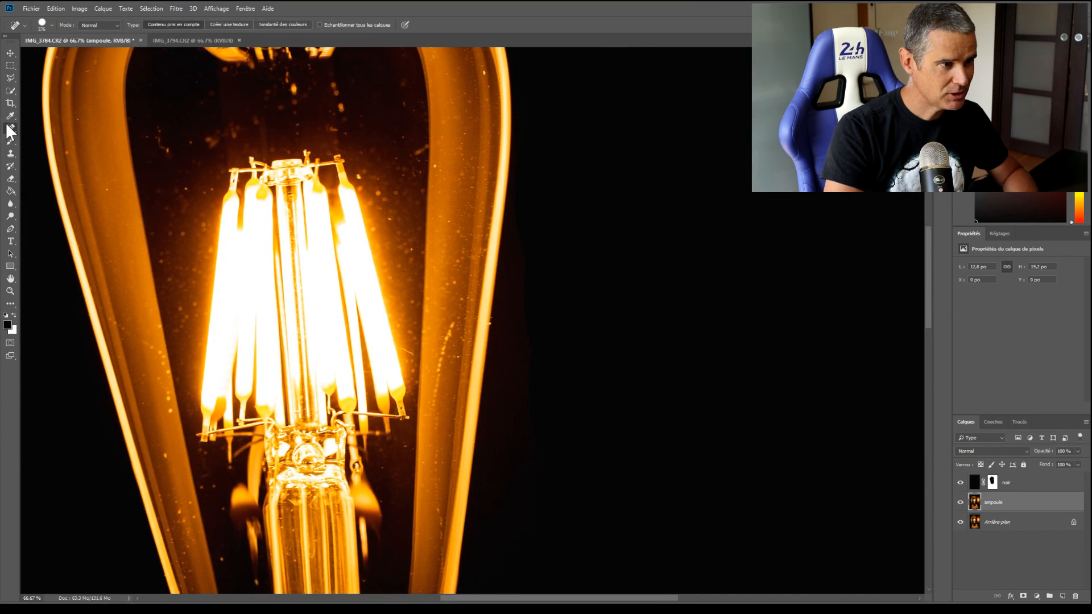
right_click(11, 128)
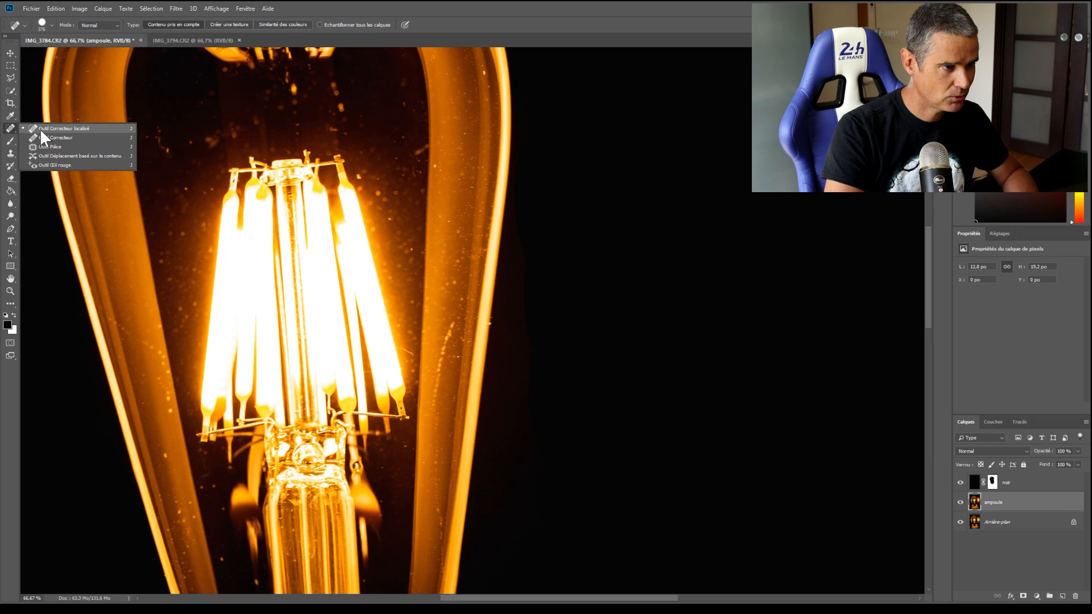
left_click(40, 129)
left_click_drag(407, 330, 345, 333)
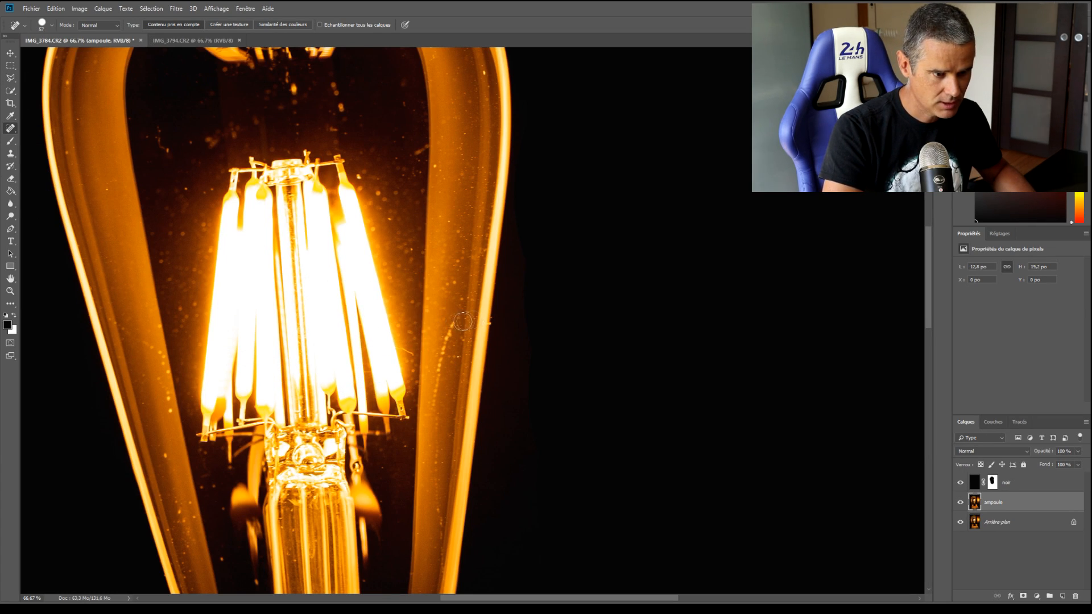
mouse_move(446, 343)
left_mouse_down()
mouse_move(433, 431)
mouse_move(436, 386)
left_mouse_up()
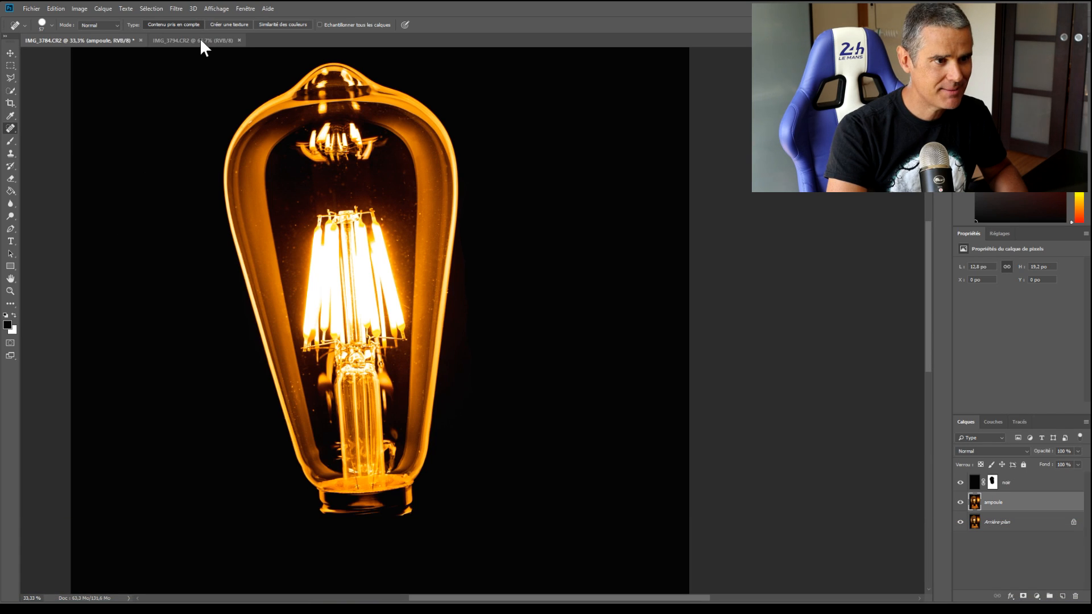
Duplicate the background layer of IMG_3794.CR2 into IMG_3784.CR2 and place it above the noir layer, named culot
left_click(200, 40)
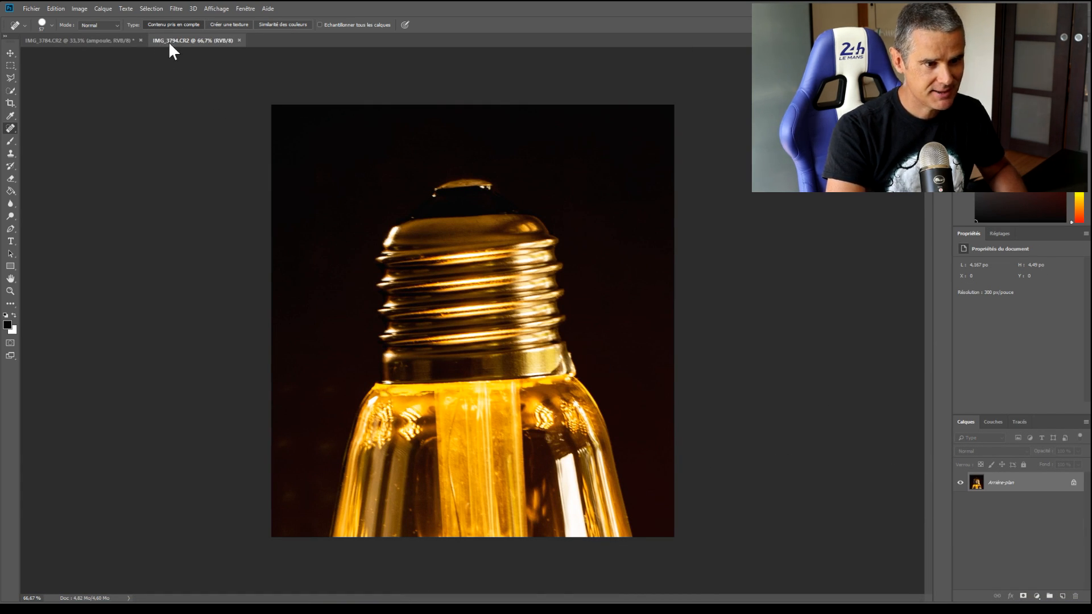
right_click(1038, 485)
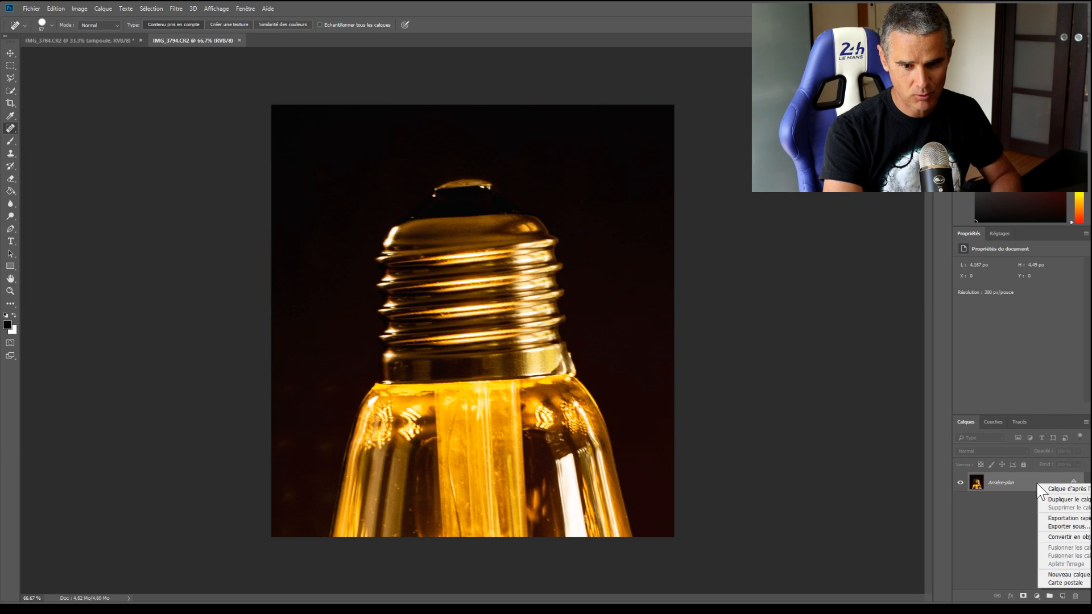
left_click(1057, 501)
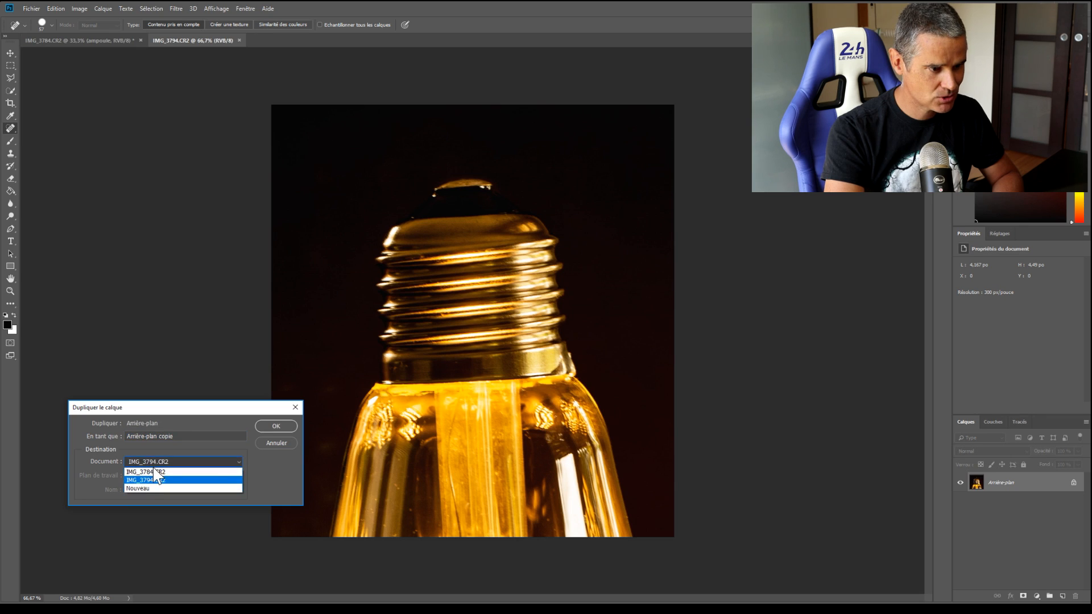
left_click(150, 469)
left_click(287, 431)
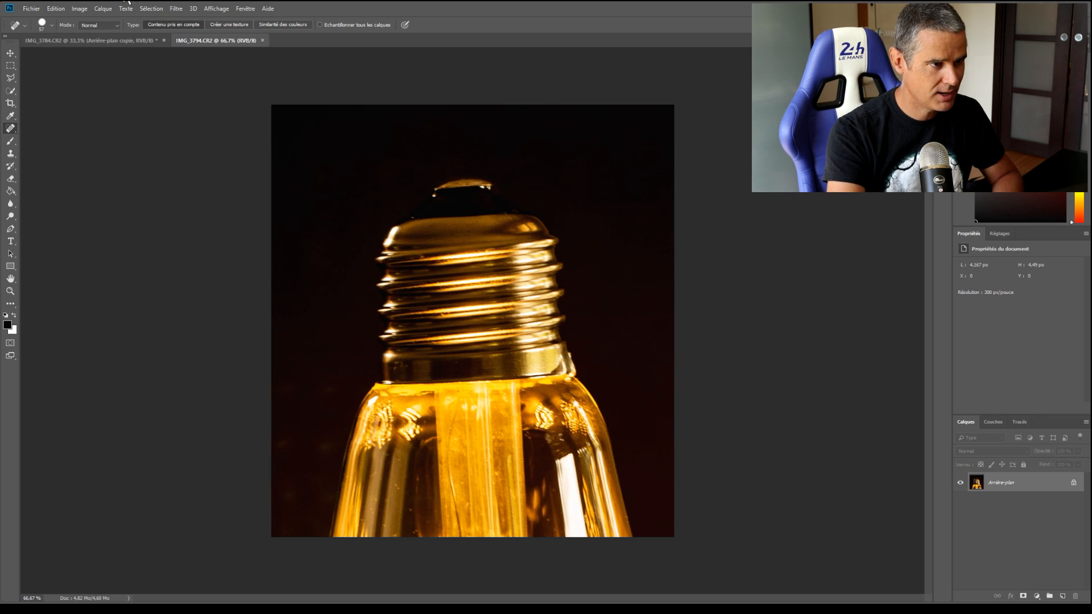
left_click(68, 40)
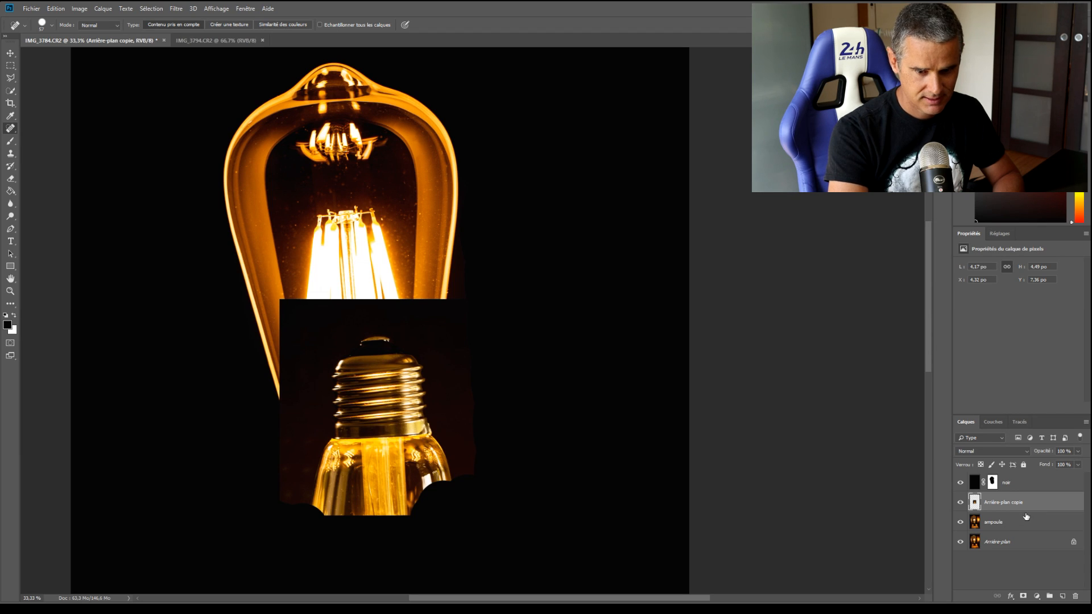
left_click_drag(1016, 505, 1013, 483)
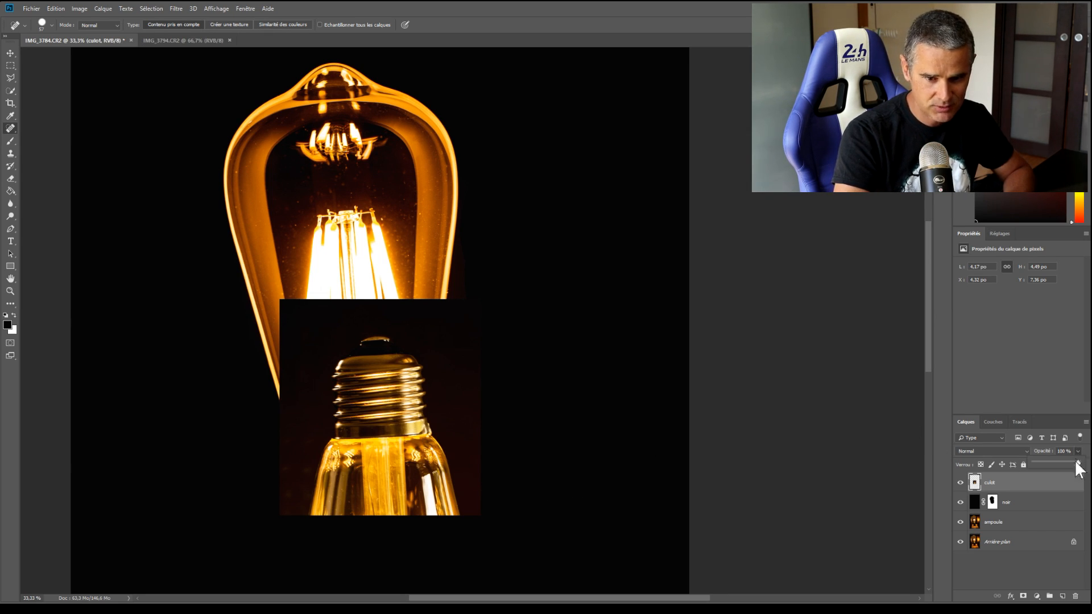
At 67% opacity, rotate the culot layer about 178° and align its socket with the bulb's base, restoring the opacity to 100%
left_click_drag(1067, 469, 1066, 469)
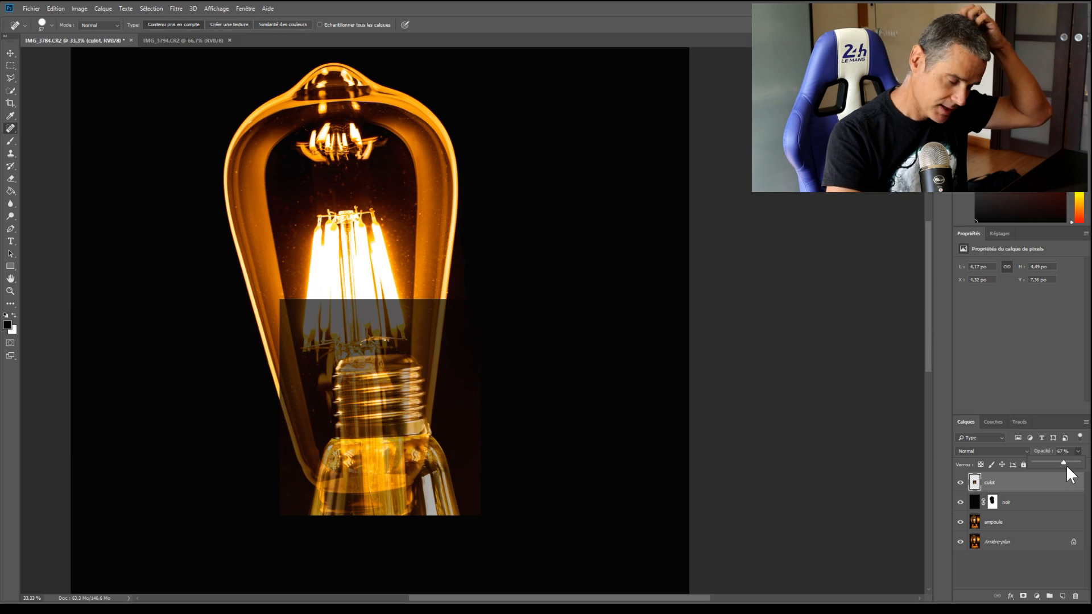
key("ctrl+t")
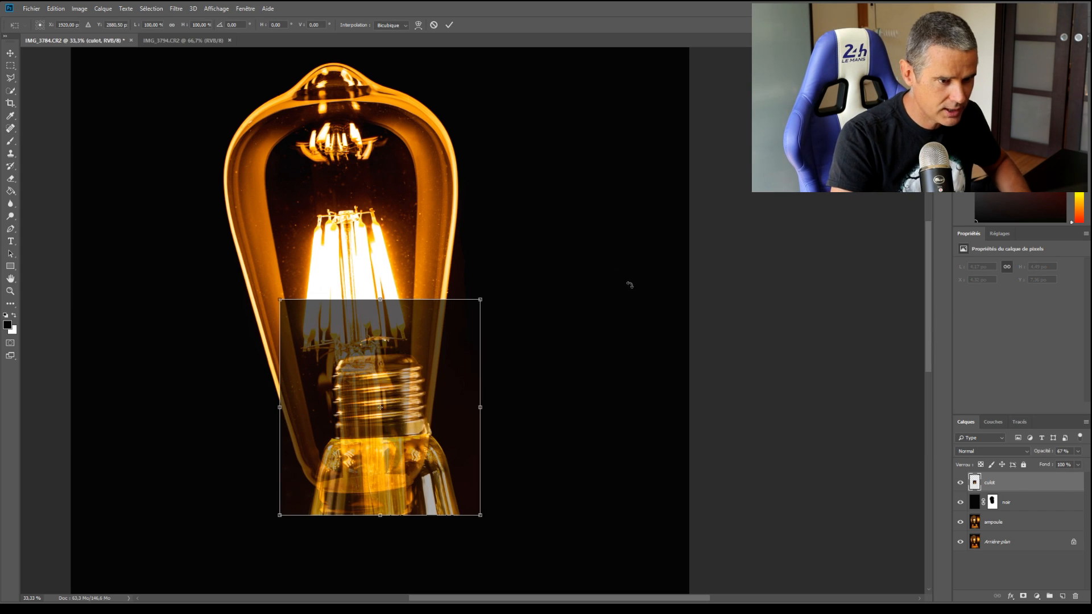
left_click_drag(493, 295, 258, 524)
left_click_drag(583, 529, 559, 348)
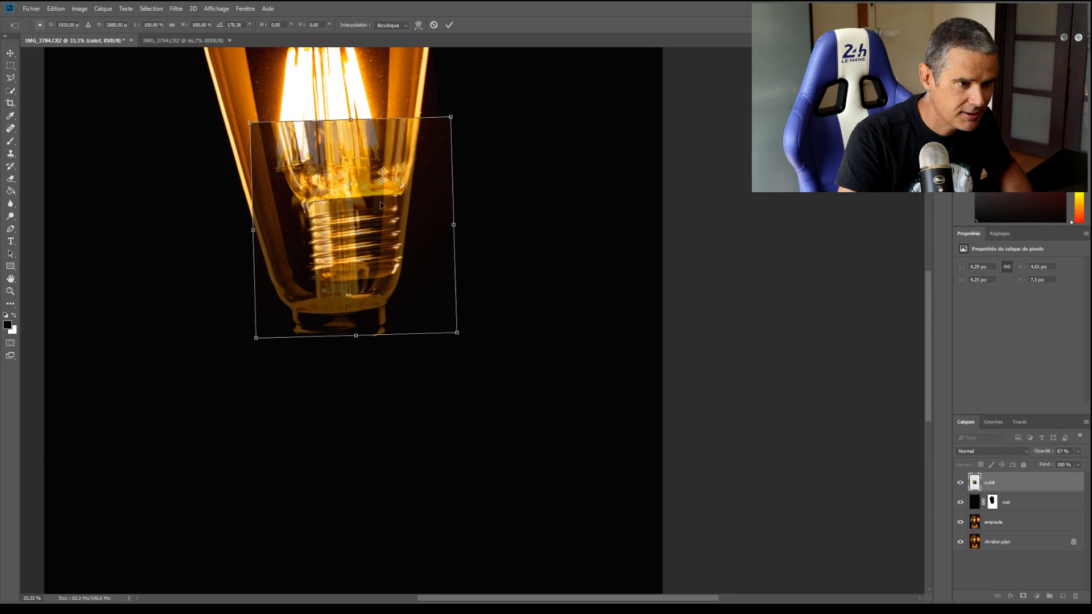
left_click_drag(392, 202, 371, 320)
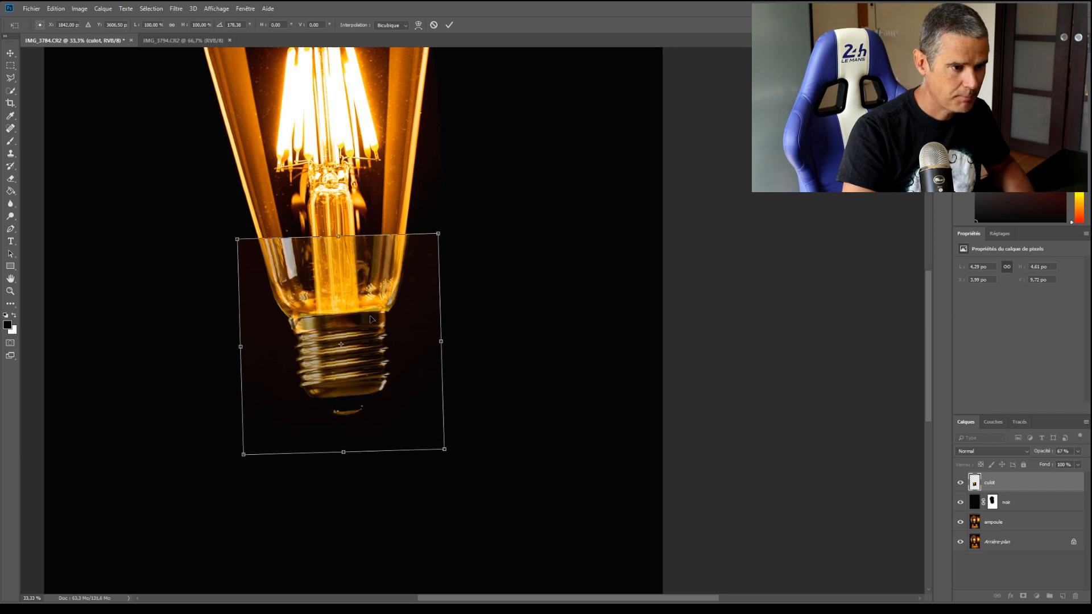
key("Return")
key("j")
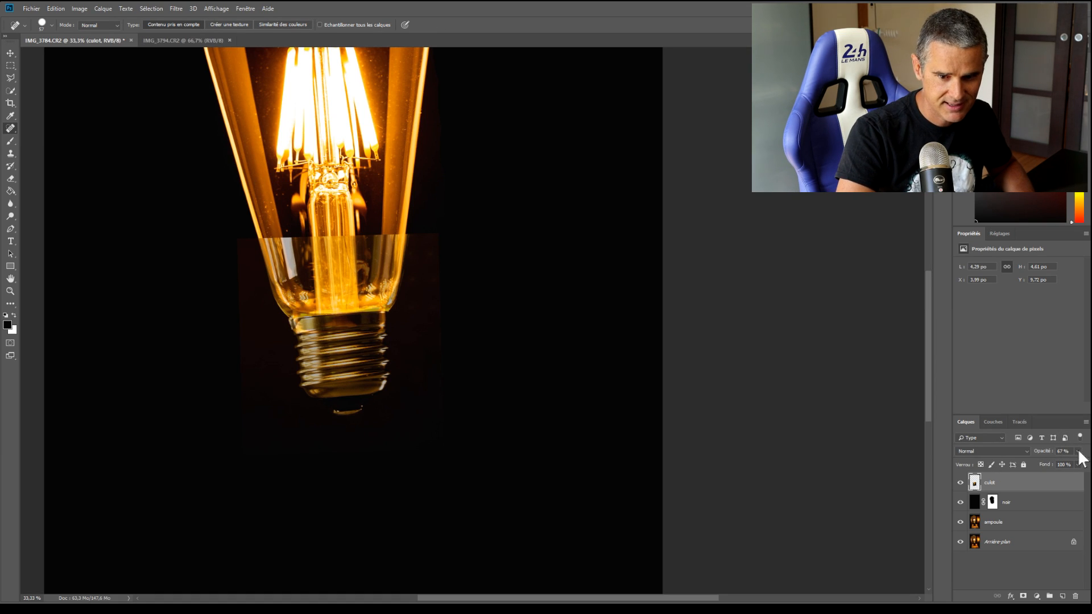
left_click_drag(1070, 462, 1085, 462)
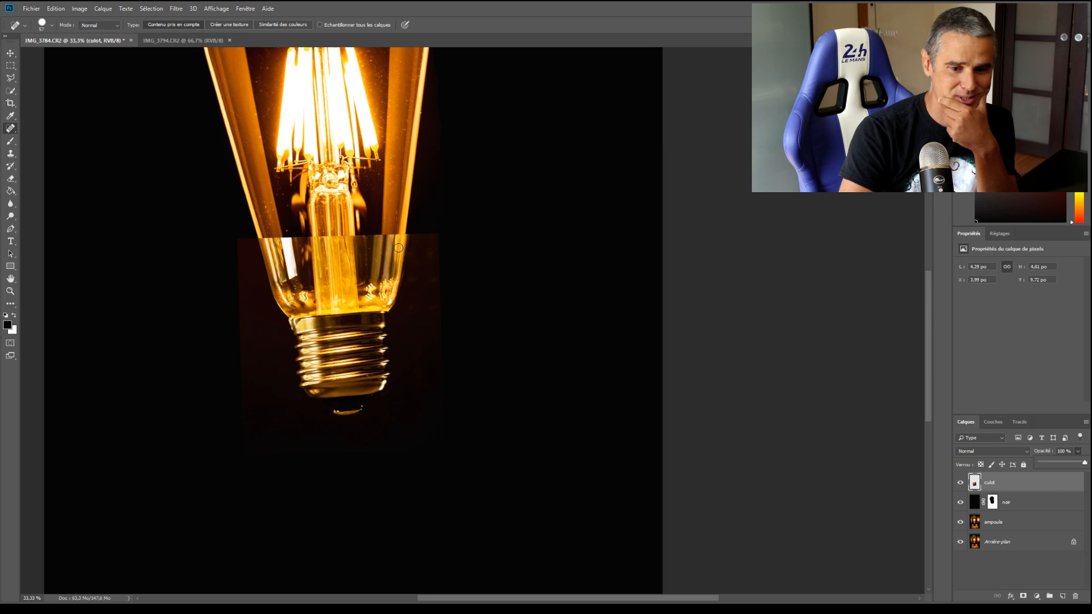
Add a white mask to the culot layer and paint it black over the glass above the metal socket with the Brush tool
left_click(1024, 597)
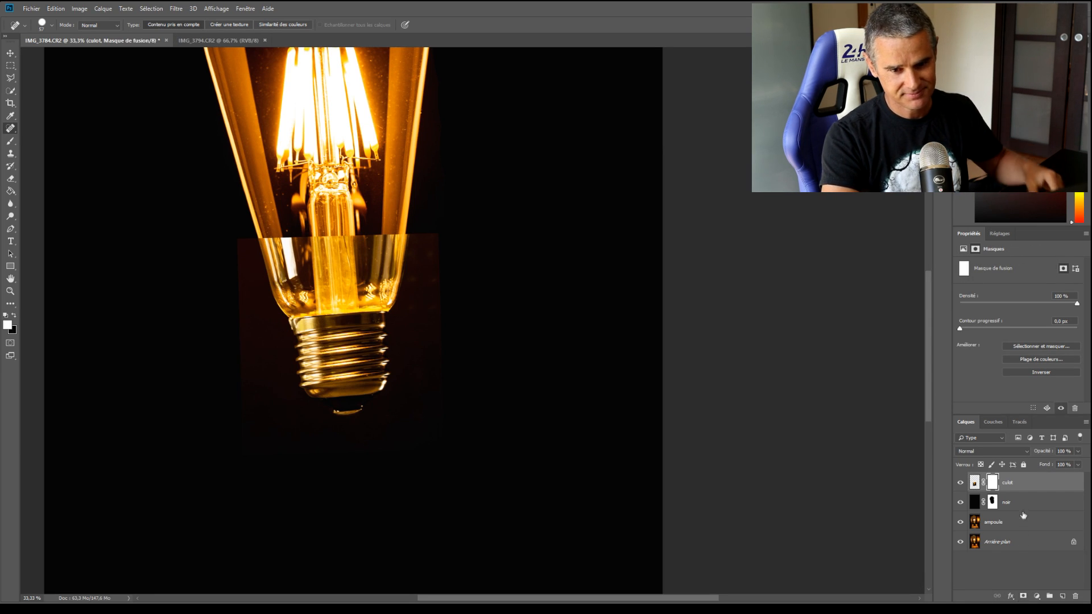
key("ctrl+plus")
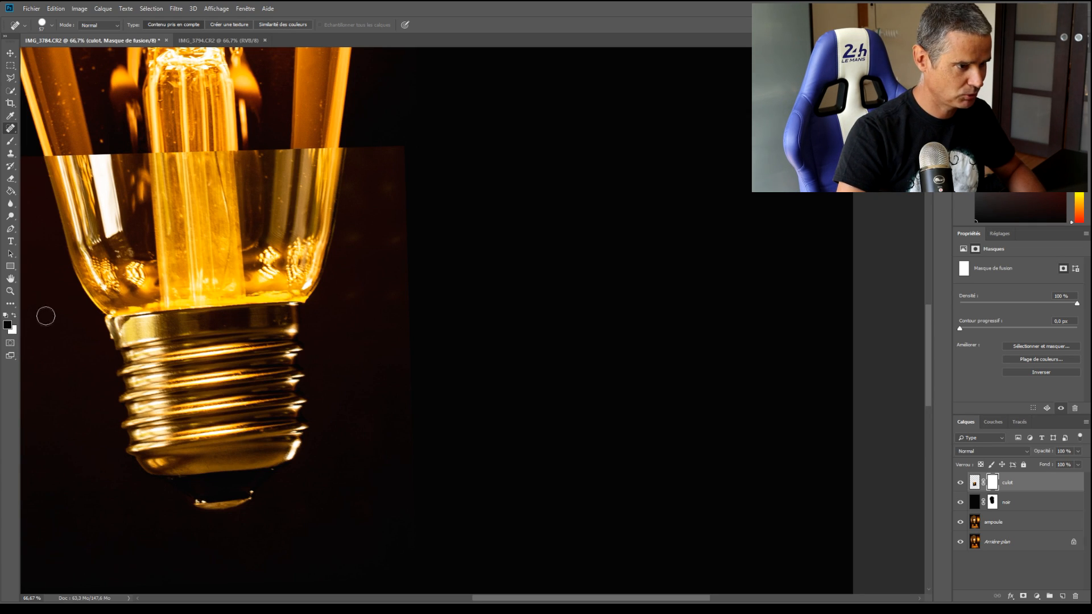
left_click_drag(78, 320, 155, 375)
key("bracketright")
key("bracketright")
key("bracketright")
key("bracketright")
key("bracketright")
key("bracketright")
key("bracketright")
key("bracketright")
key("bracketright")
key("bracketright")
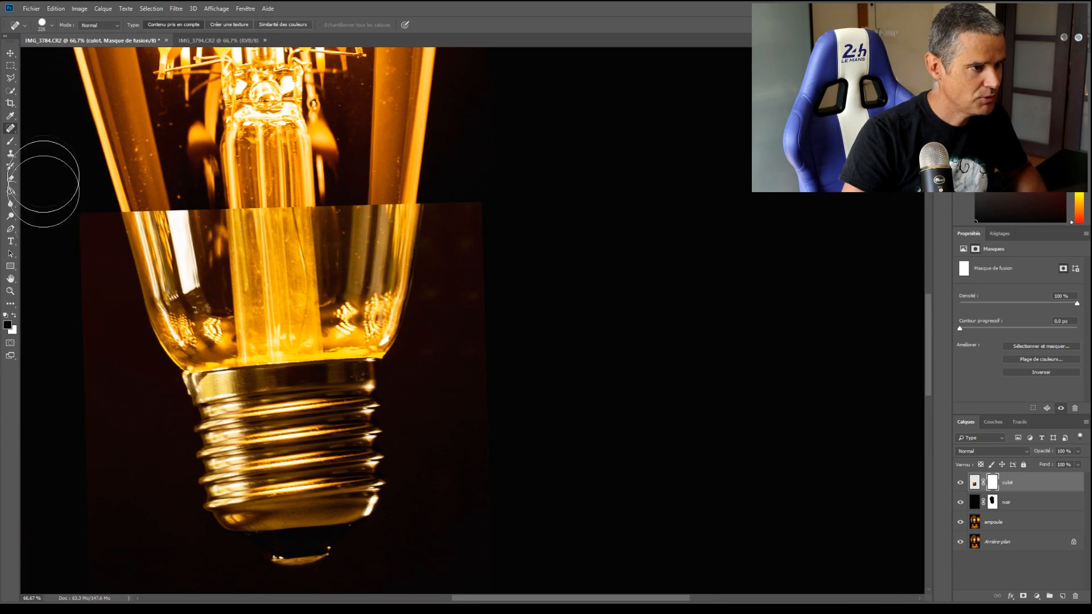
left_click(10, 140)
mouse_move(71, 247)
left_mouse_down()
mouse_move(140, 223)
mouse_move(398, 219)
mouse_move(425, 207)
mouse_move(428, 249)
mouse_move(300, 264)
mouse_move(141, 261)
mouse_move(146, 281)
mouse_move(193, 291)
mouse_move(407, 280)
left_mouse_up()
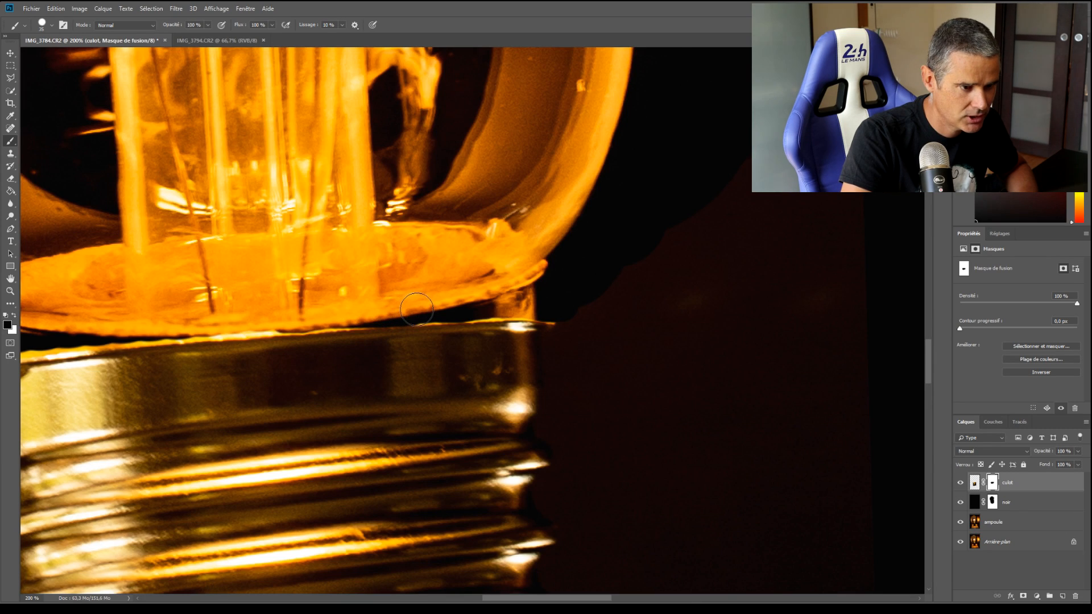
left_click_drag(169, 309, 294, 314)
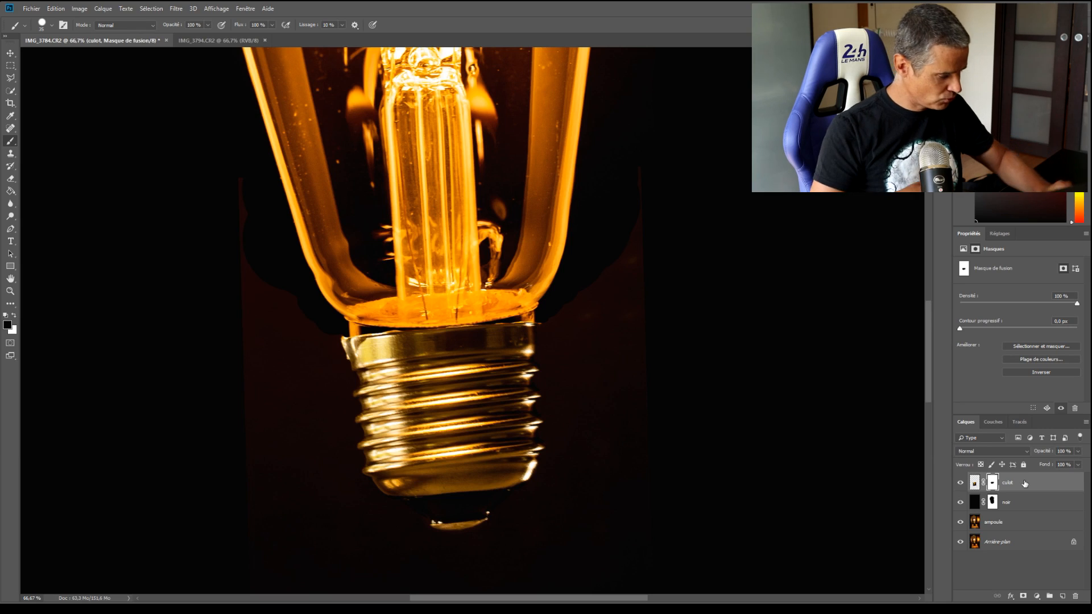
Nudge the culot layer up with the Move tool until the metal socket meets the base of the glass
key("v")
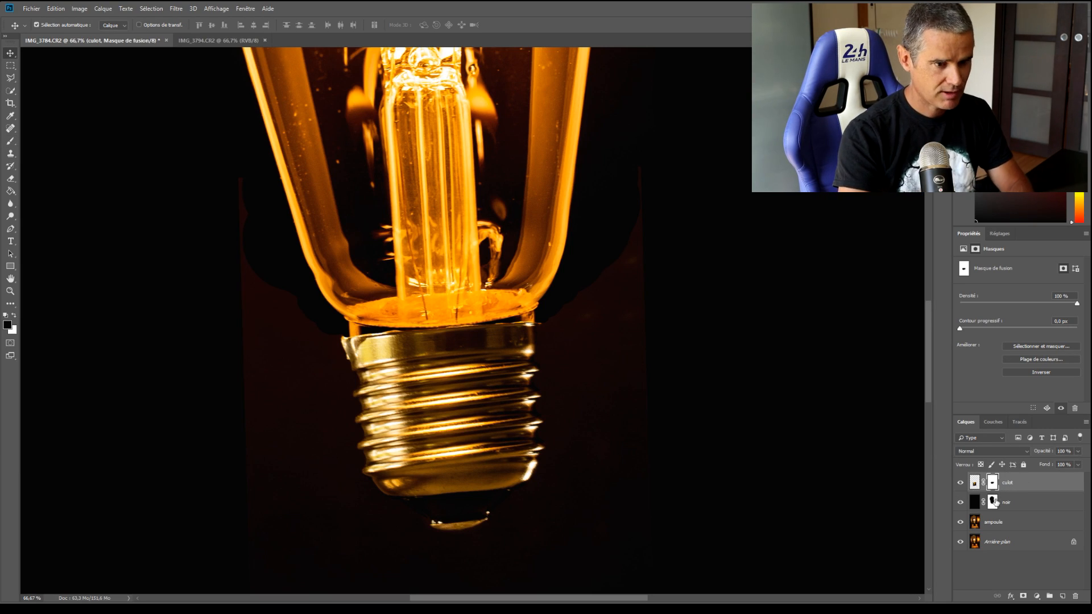
key("Up")
key("Up")
key("shift+Up")
key("shift+Up")
key("shift+Up")
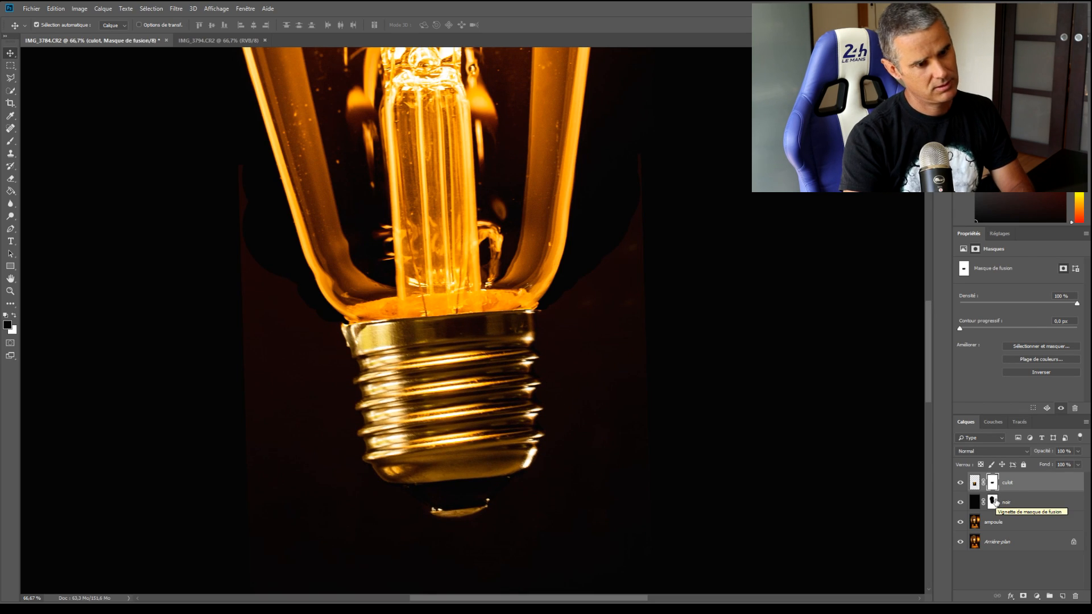
key("shift+Up")
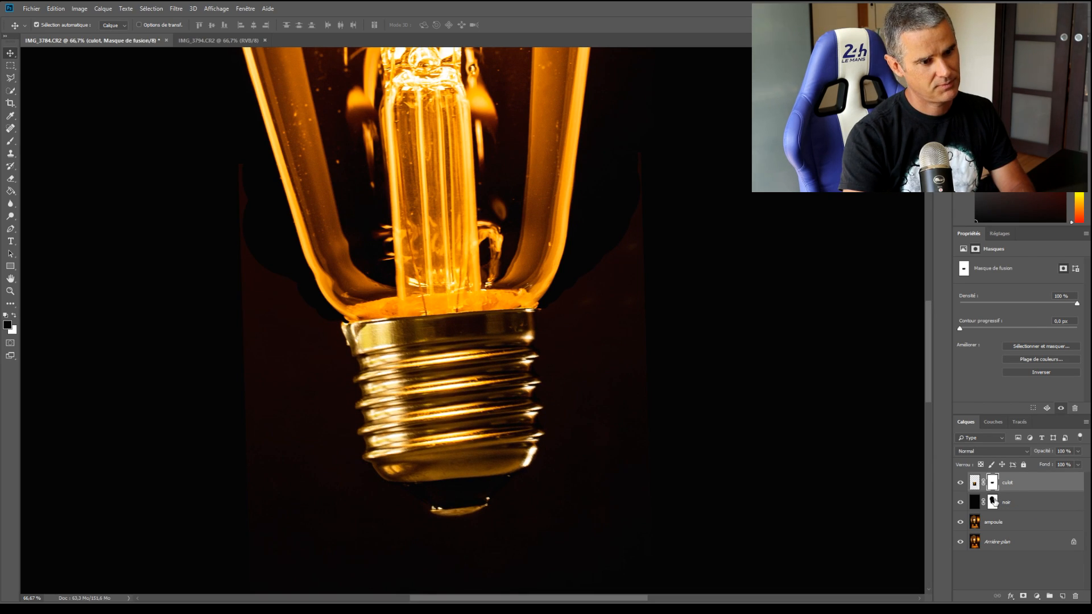
key("Up")
key("Up")
key("Up")
key("Up")
key("Up")
key("Up")
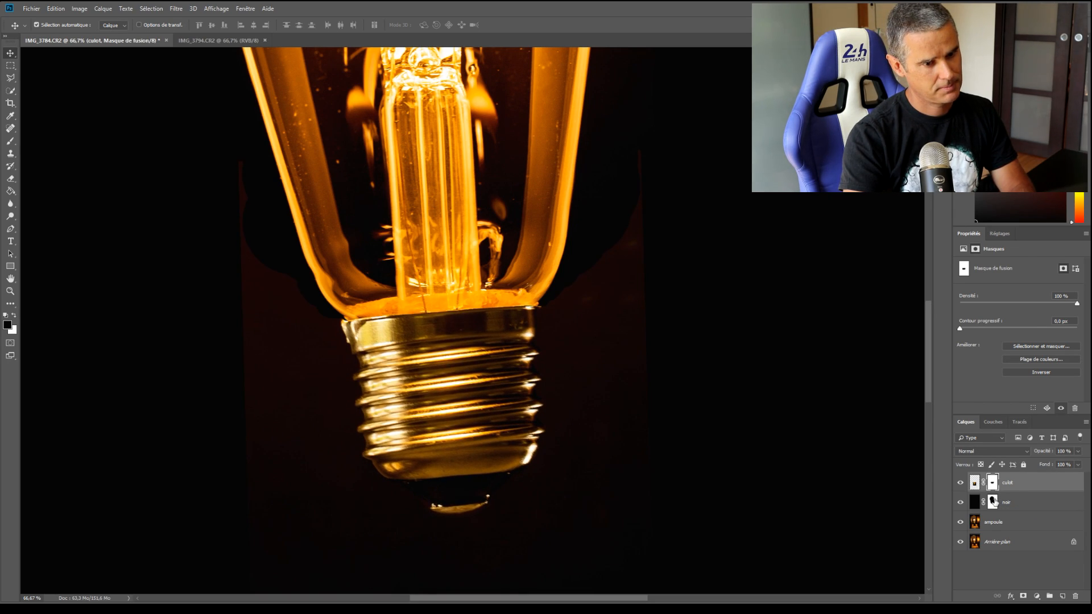
key("Up")
key("Up")
key("Up")
key("Up")
key("Up")
key("Up")
key("Up")
key("Up")
key("Up")
key("Up")
key("Up")
key("Up")
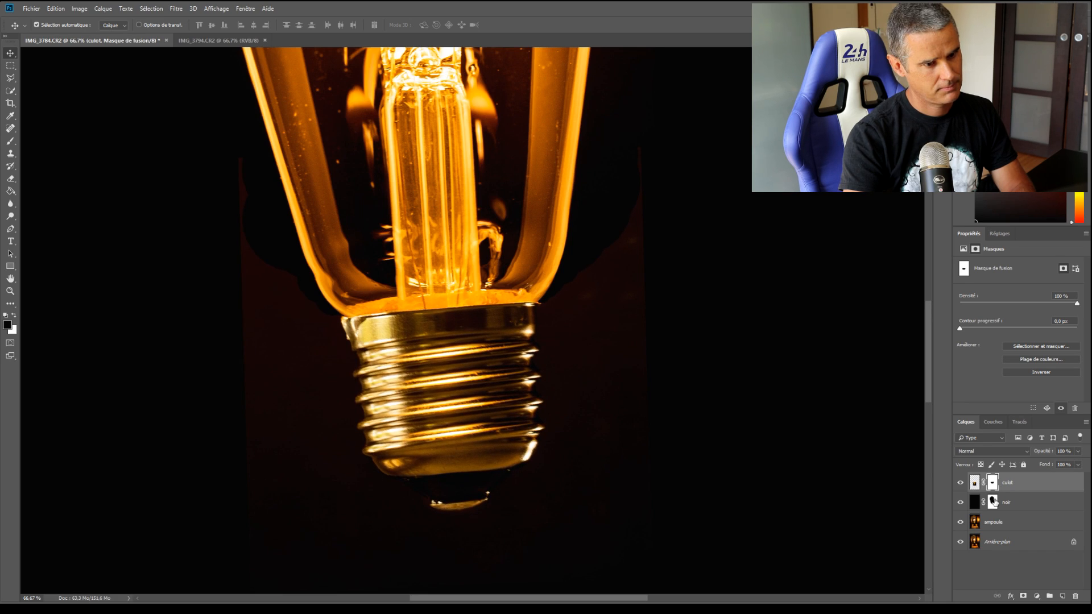
key("Up")
key("Up")
key("Up")
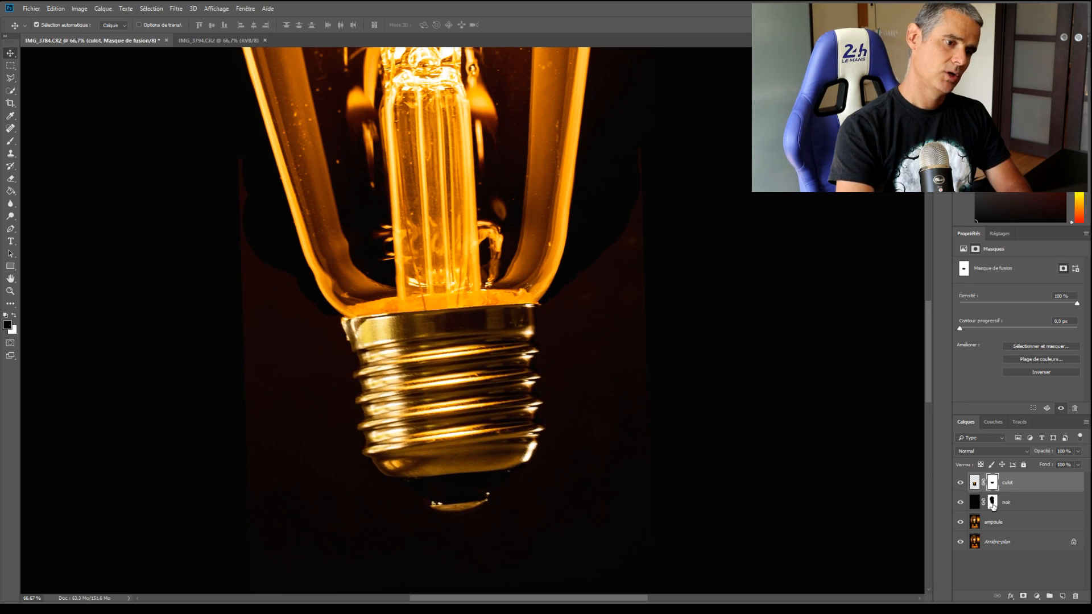
key("Up")
key("Up")
key("Up")
key("Up")
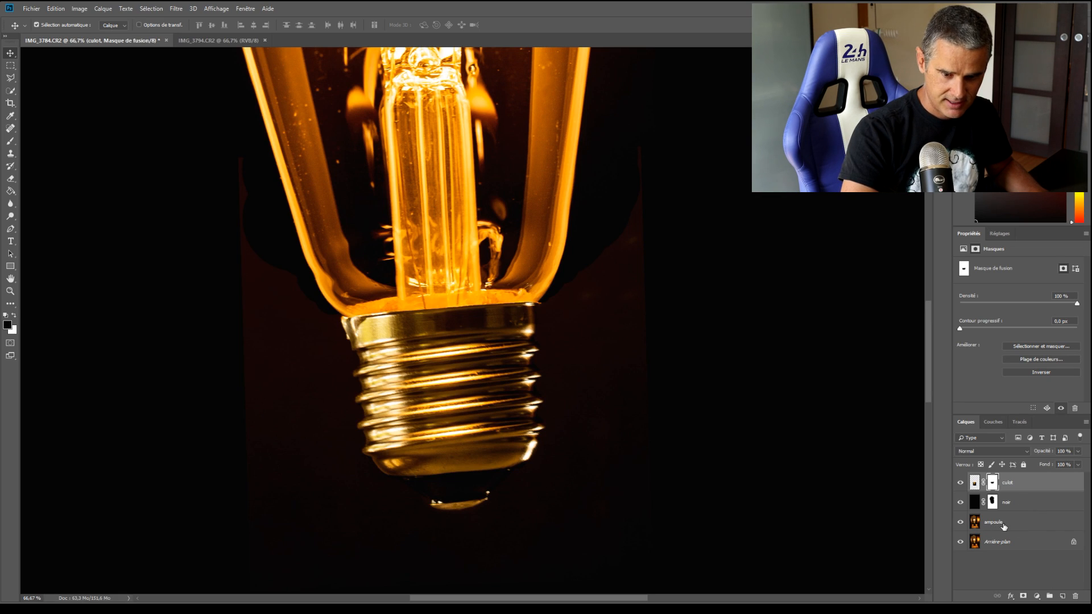
Duplicate the culot, noir and ampoule layers together and merge the three copies into a single layer
left_click(1004, 526)
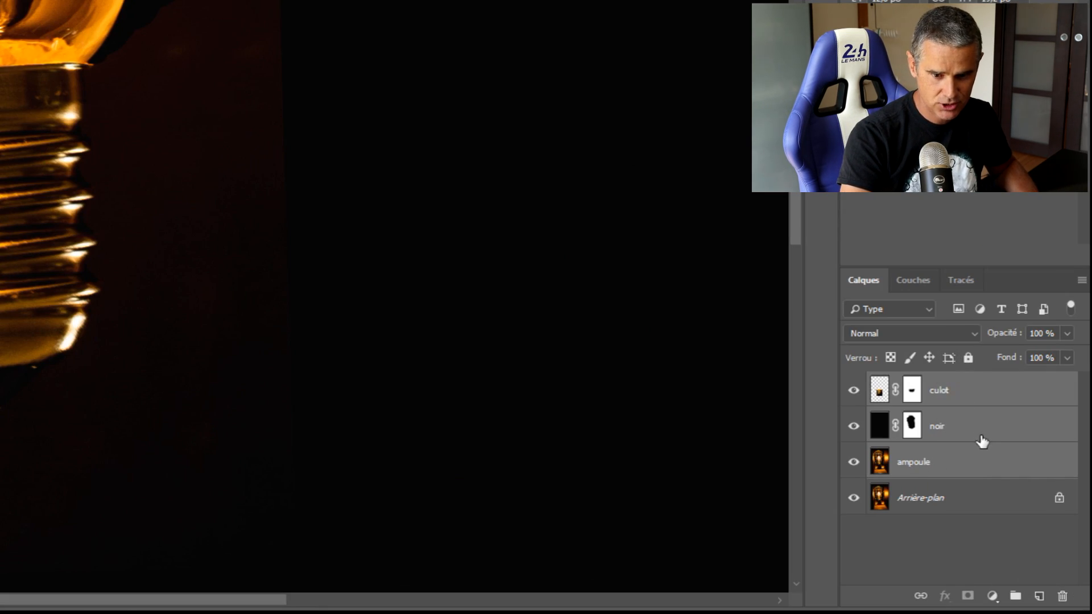
right_click(1032, 507)
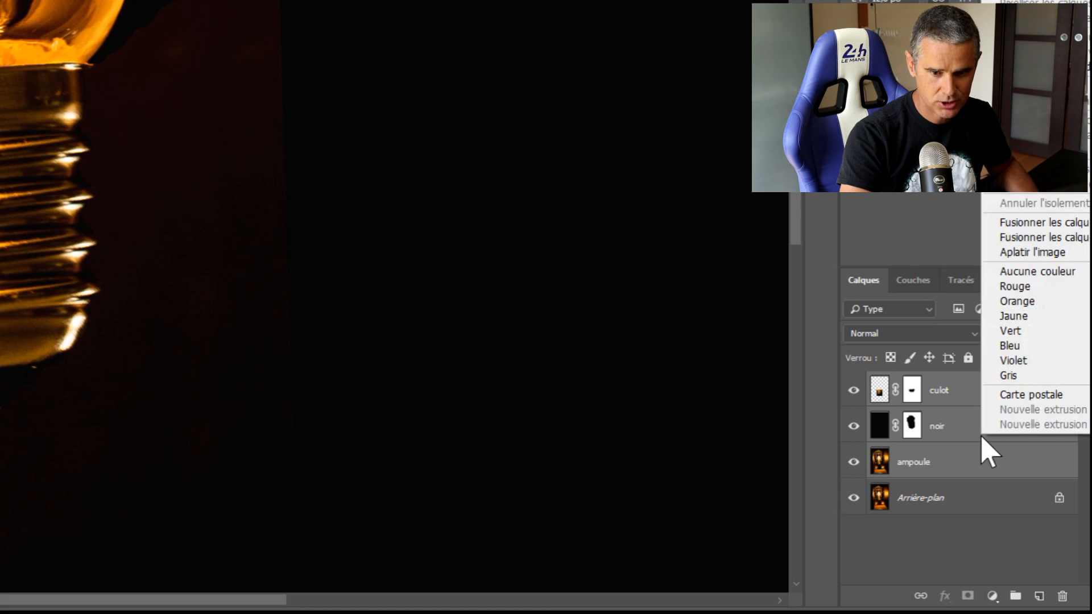
key("Escape")
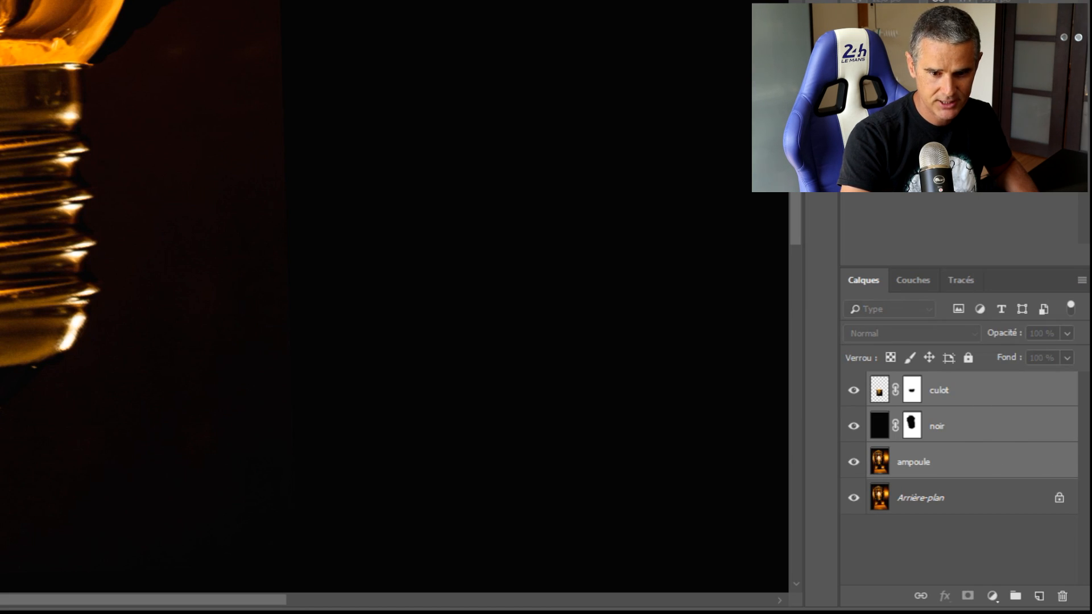
key("ctrl+j")
right_click(996, 419)
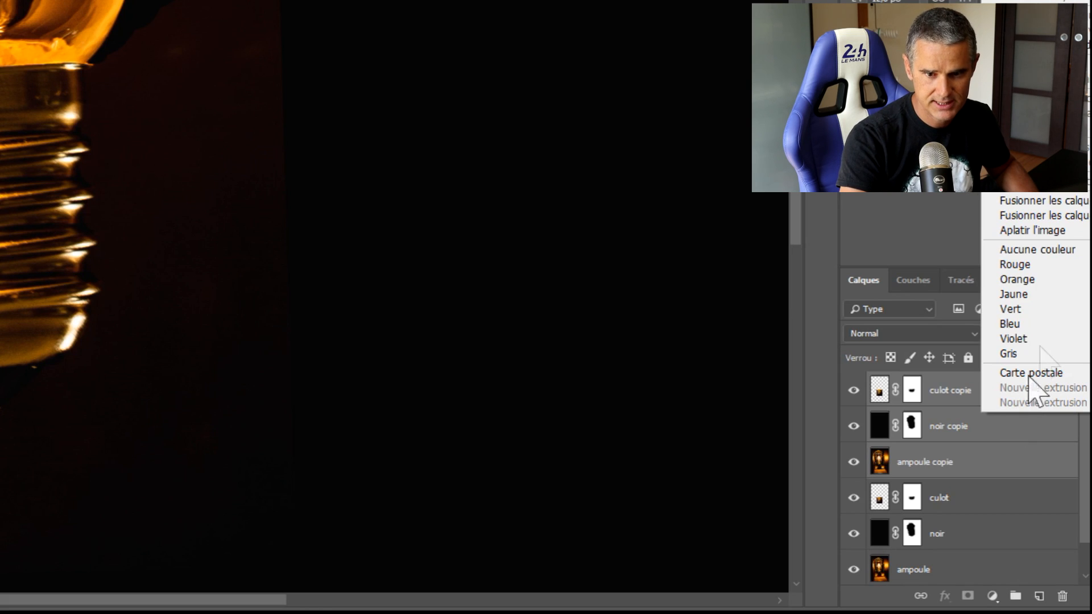
left_click(1081, 216)
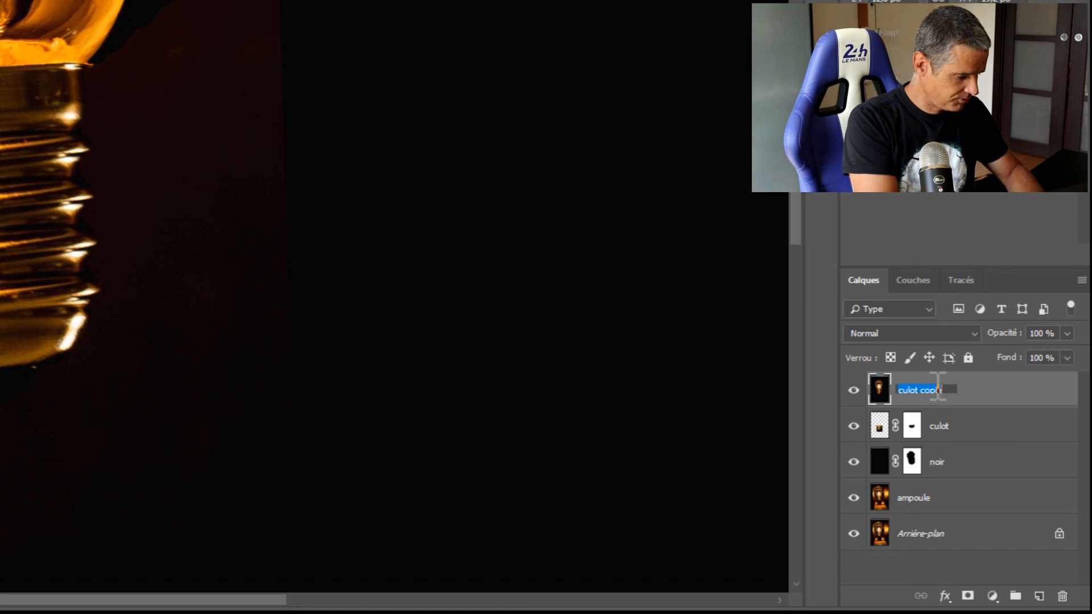
Rename the merged layer "ampoule finale" and set the canvas width to 19,2 inches, keeping the image centred
type("ampoule finale")
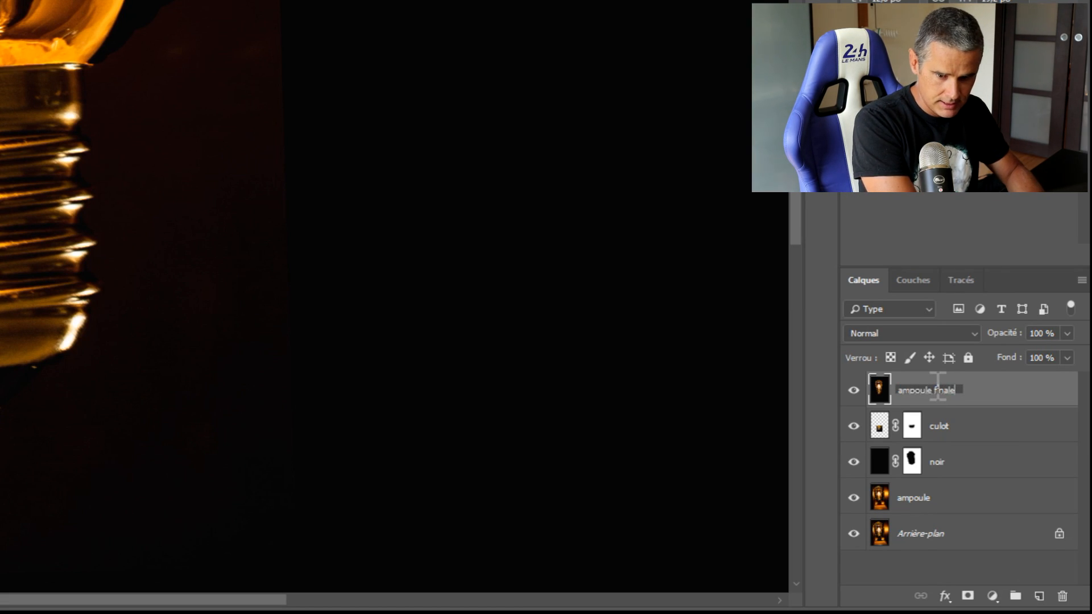
key("Return")
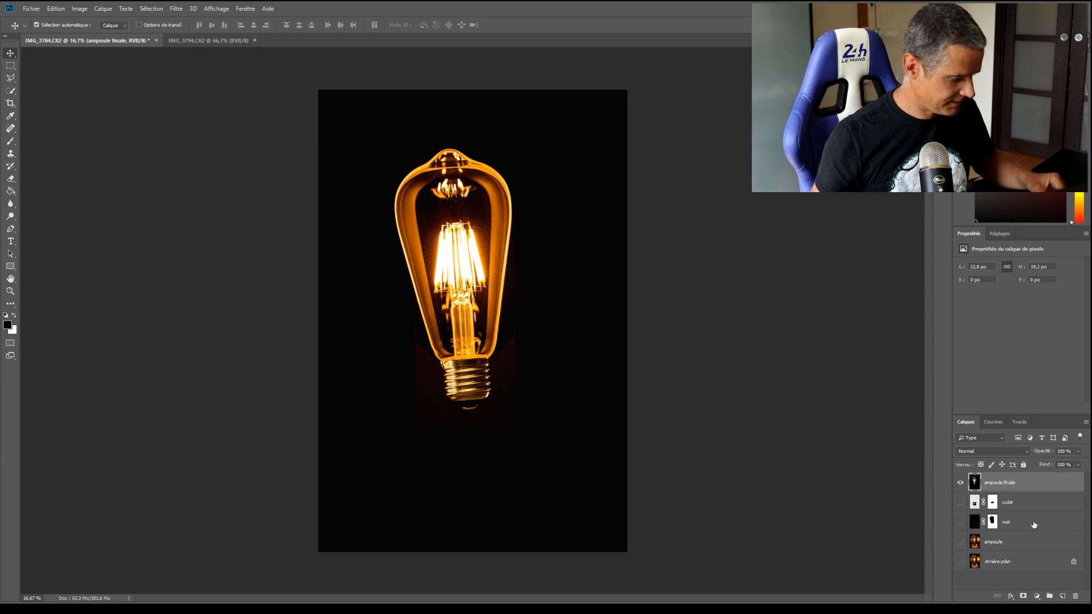
key("ctrl+alt+c")
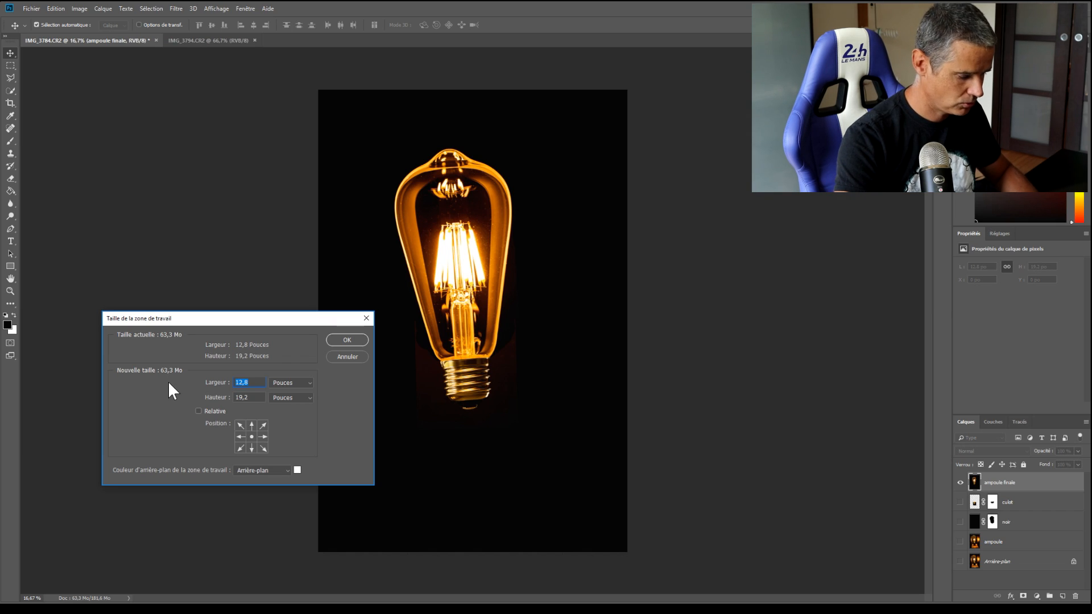
type("19,2")
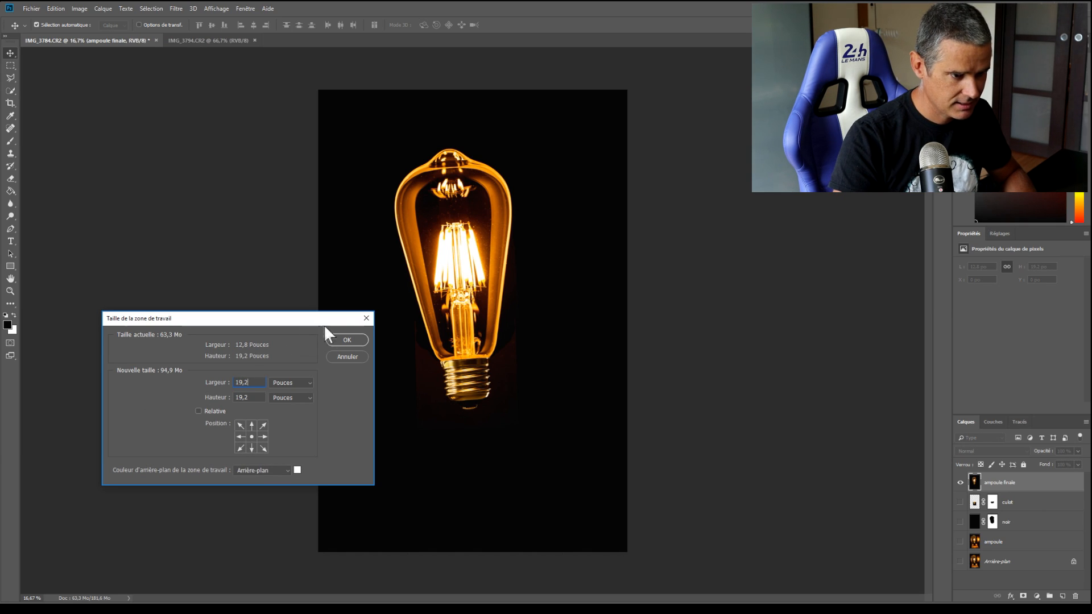
left_click(345, 341)
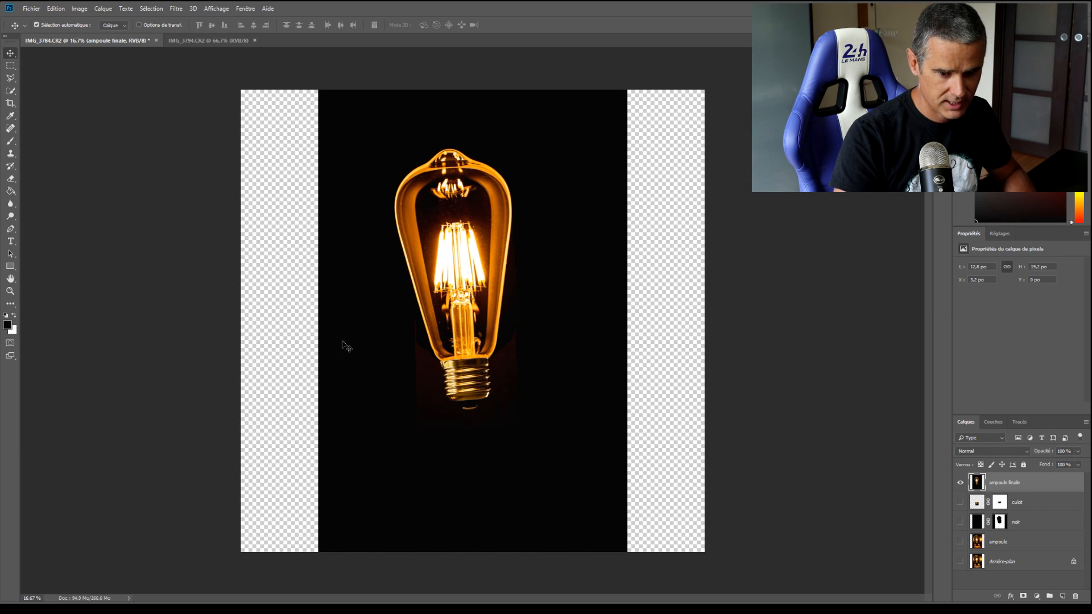
Fill the transparent strips on both sides of the ampoule finale layer with black using the Paint Bucket tool
left_click(14, 186)
left_click(12, 189)
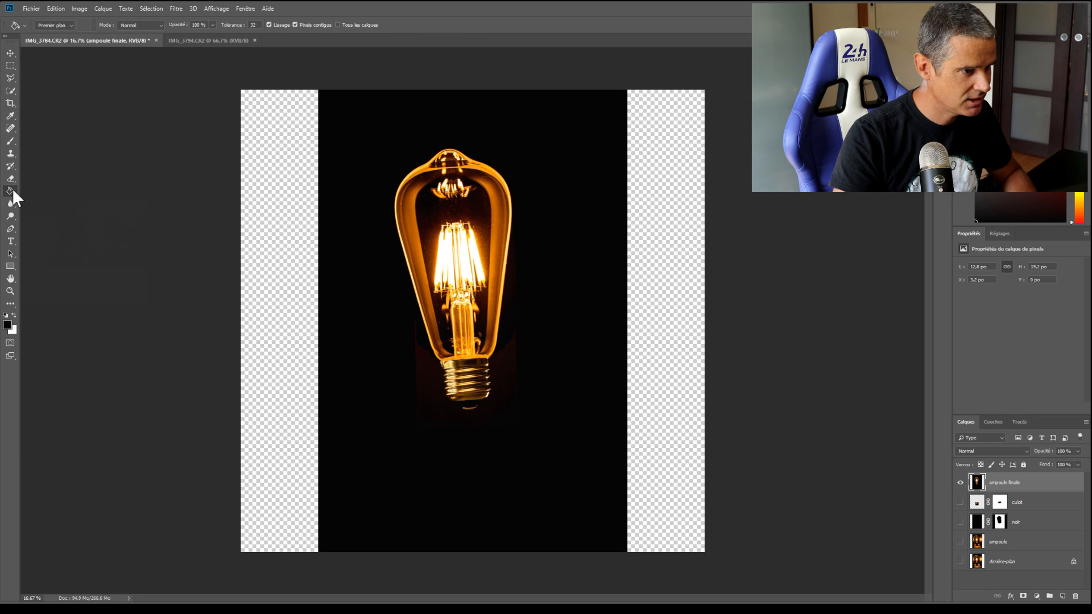
left_click(12, 188)
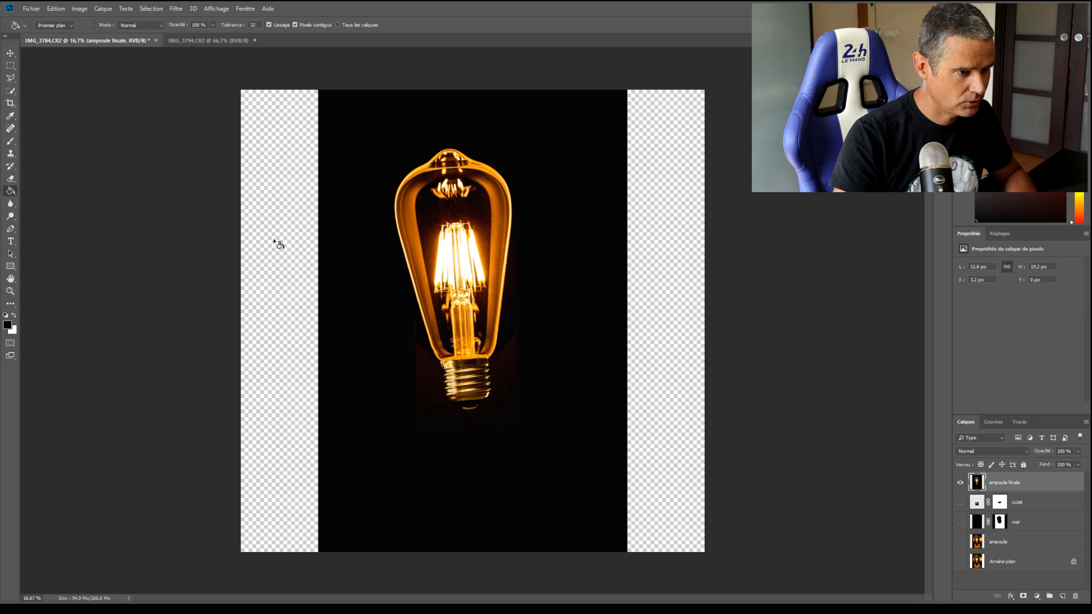
left_click(277, 244)
left_click(654, 292)
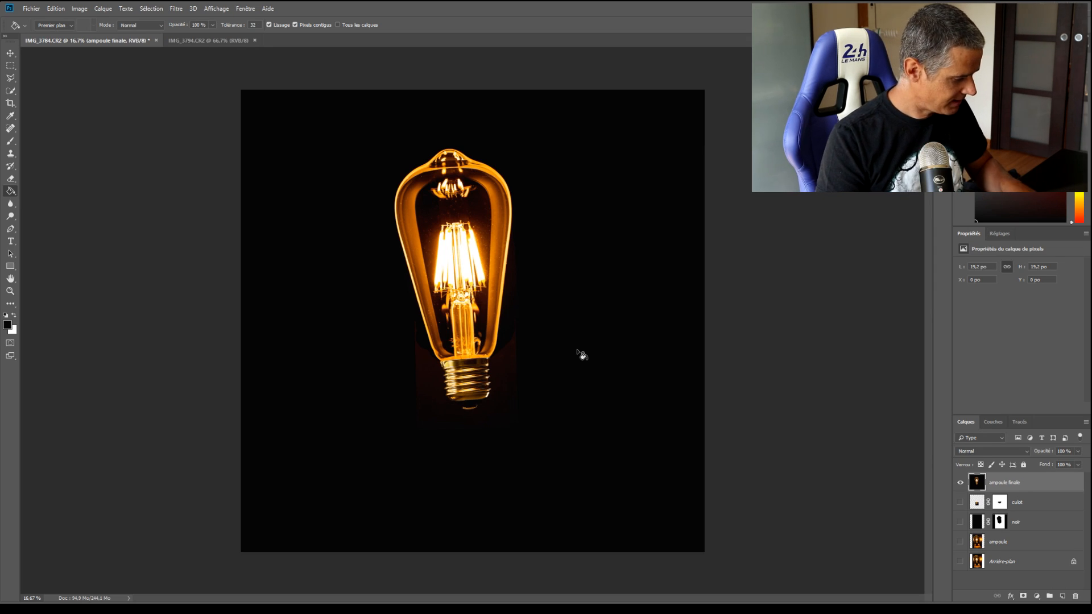
Rotate the ampoule finale layer about 78° counterclockwise with Free Transform so the bulb lies on its side
key("ctrl+t")
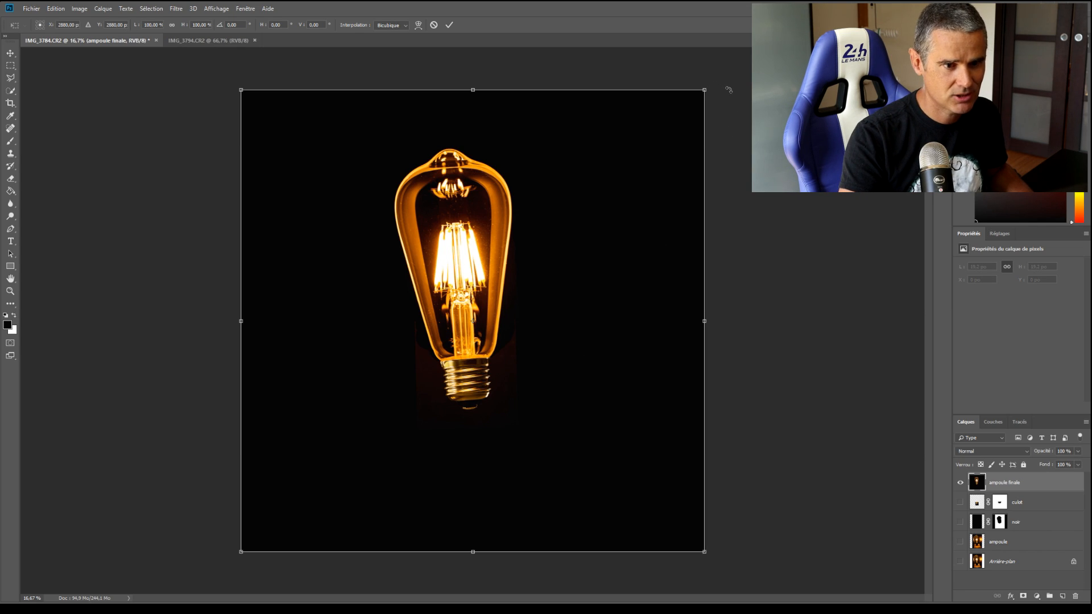
left_click_drag(729, 89, 348, 85)
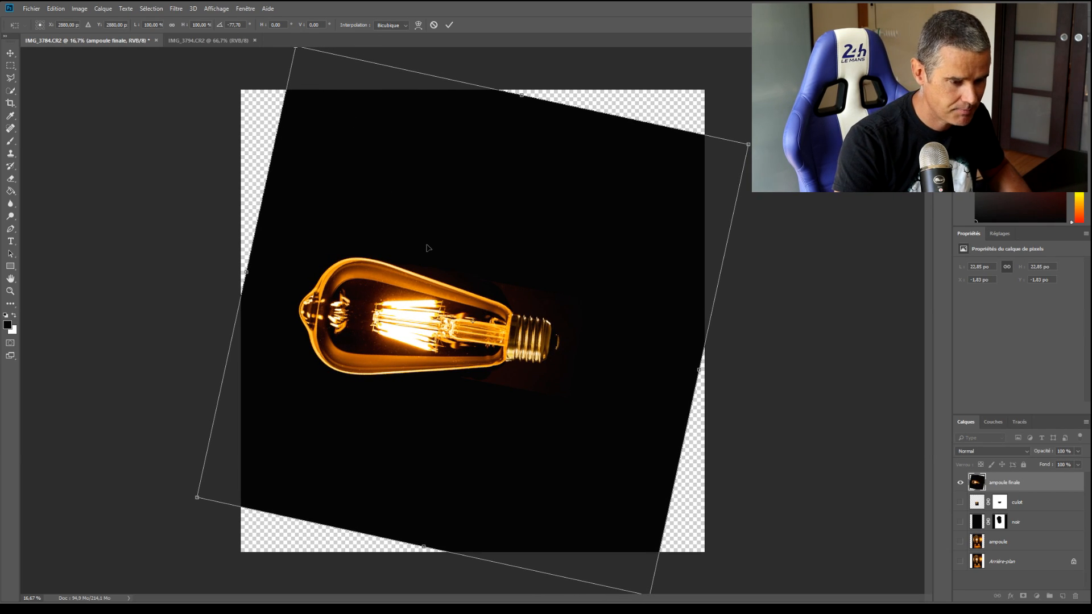
key("Return")
Straighten the ampoule finale layer using a Ruler line drawn along the lower edge of the bulb's glass and socket
key("g")
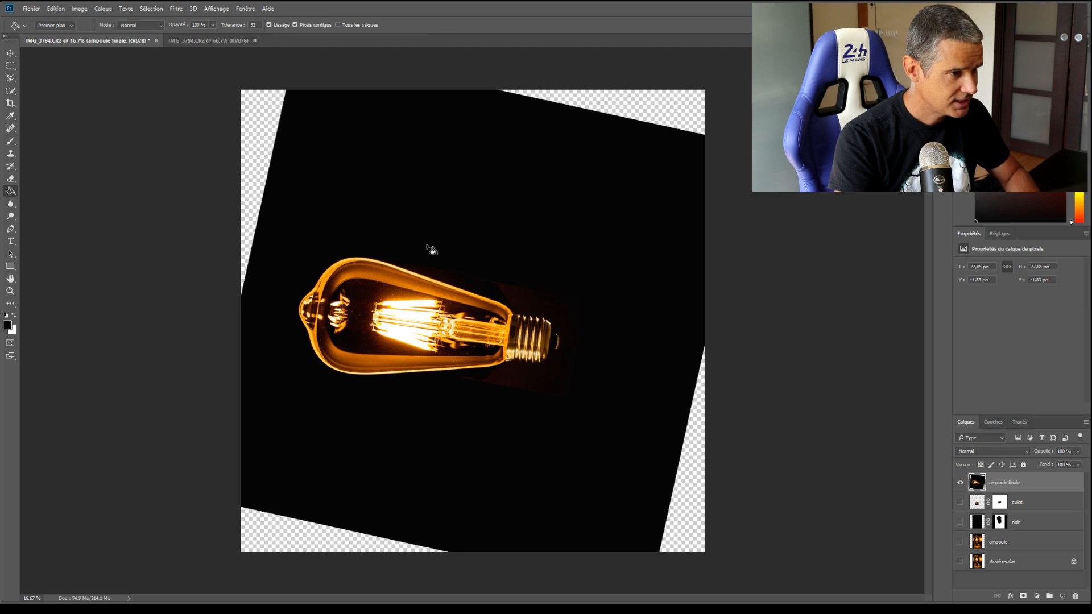
key("i")
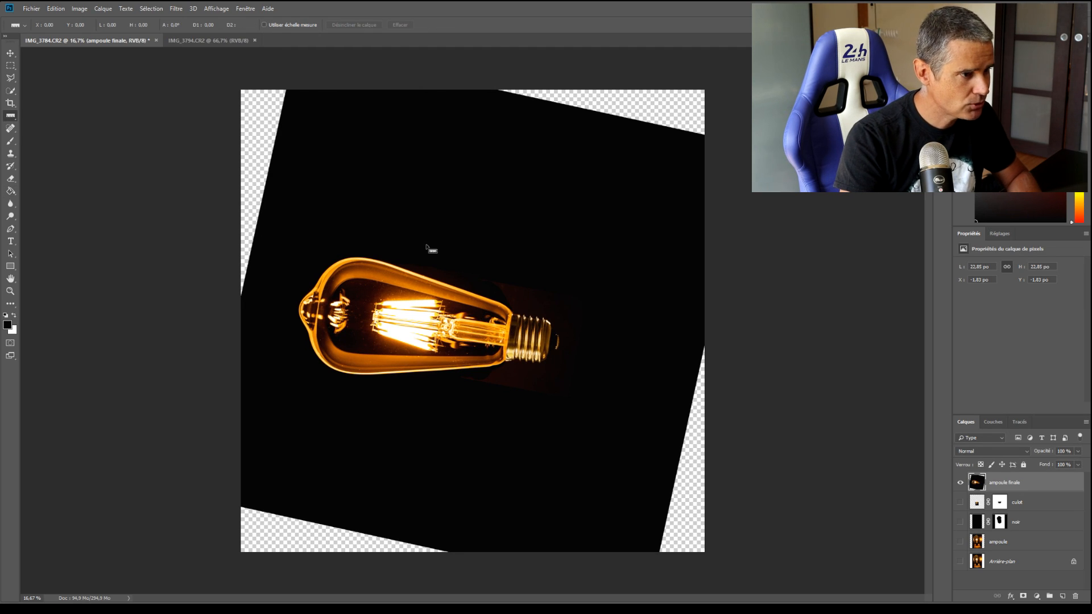
right_click(9, 119)
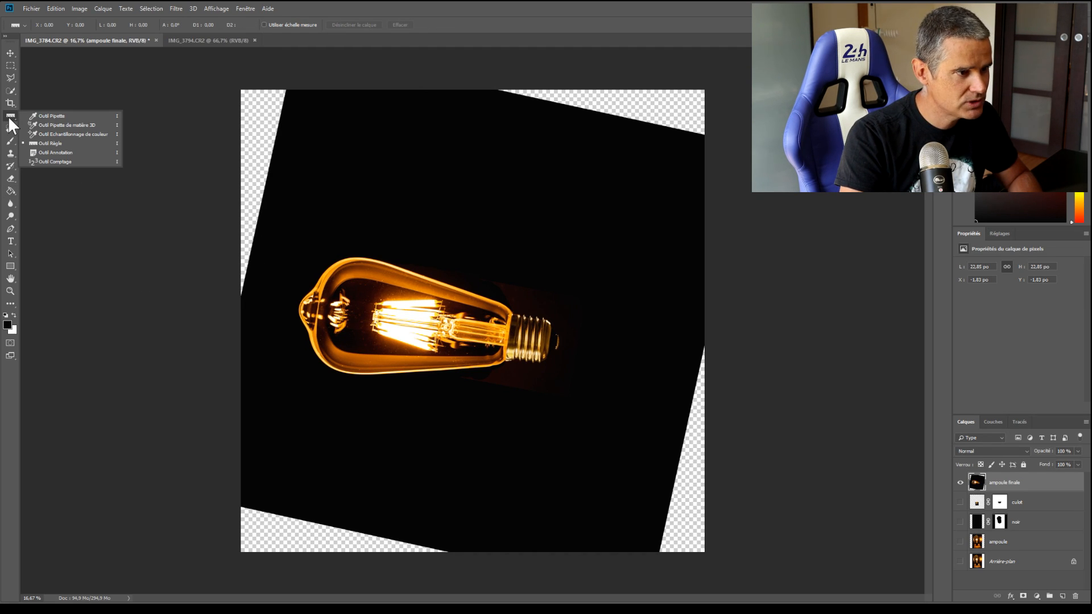
left_click(57, 149)
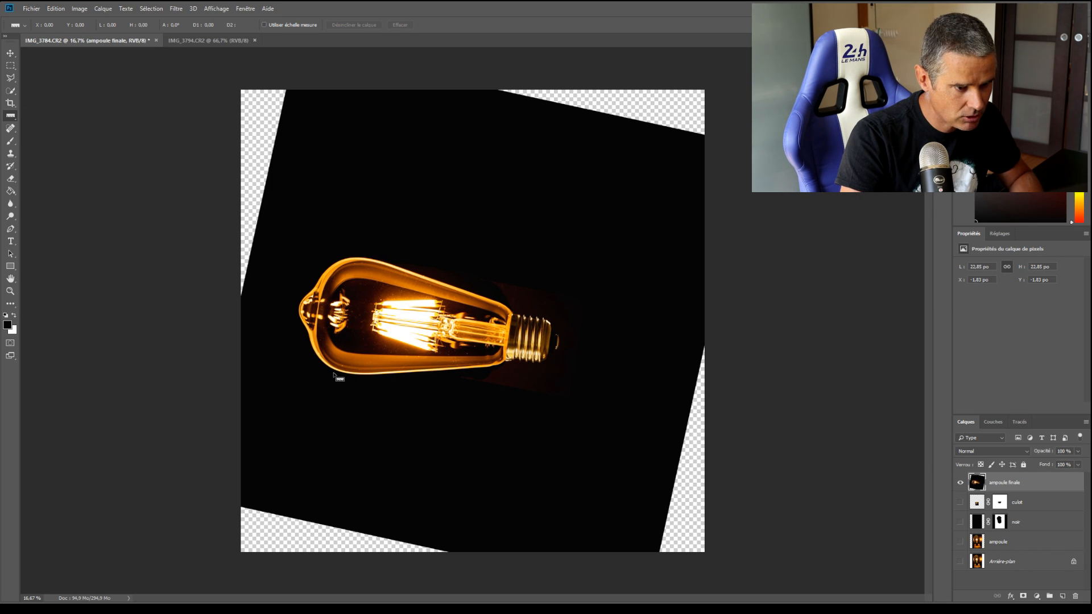
mouse_move(334, 375)
left_mouse_down()
mouse_move(578, 373)
mouse_move(629, 358)
left_mouse_up()
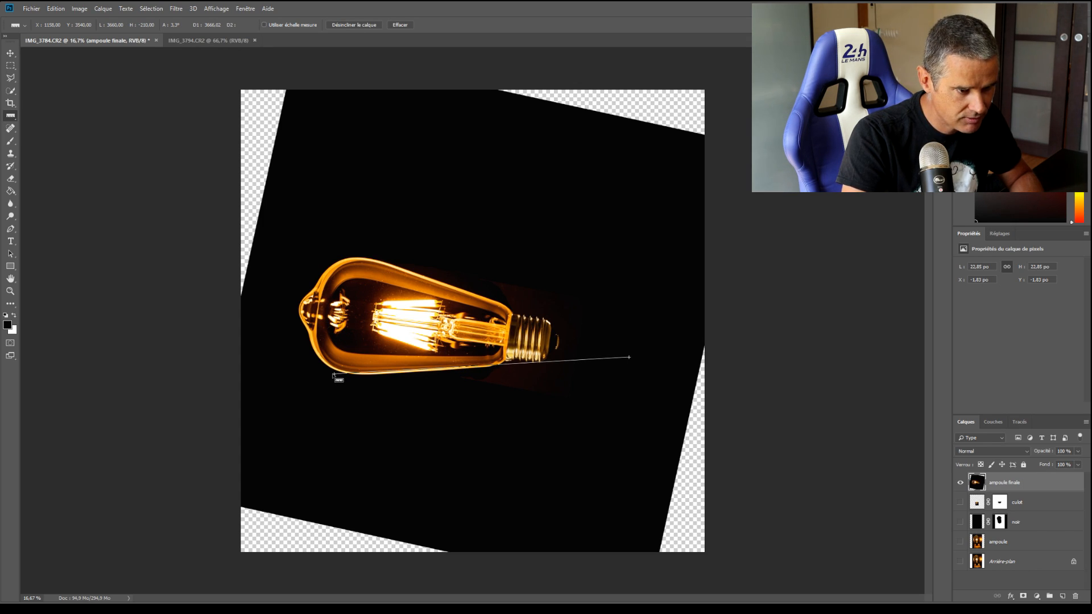
left_click_drag(335, 375, 256, 383)
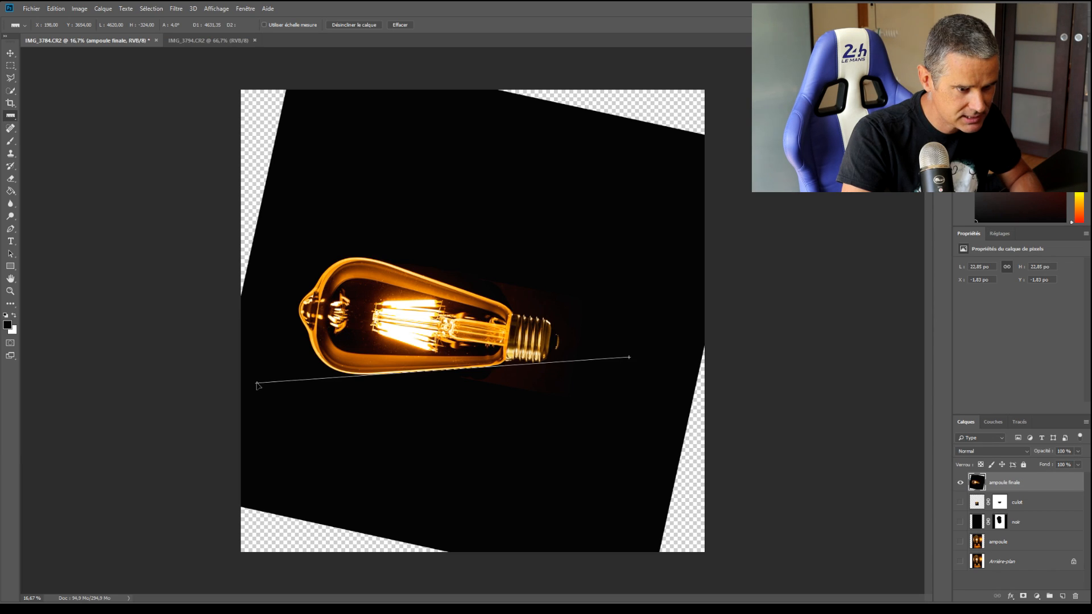
left_click(369, 24)
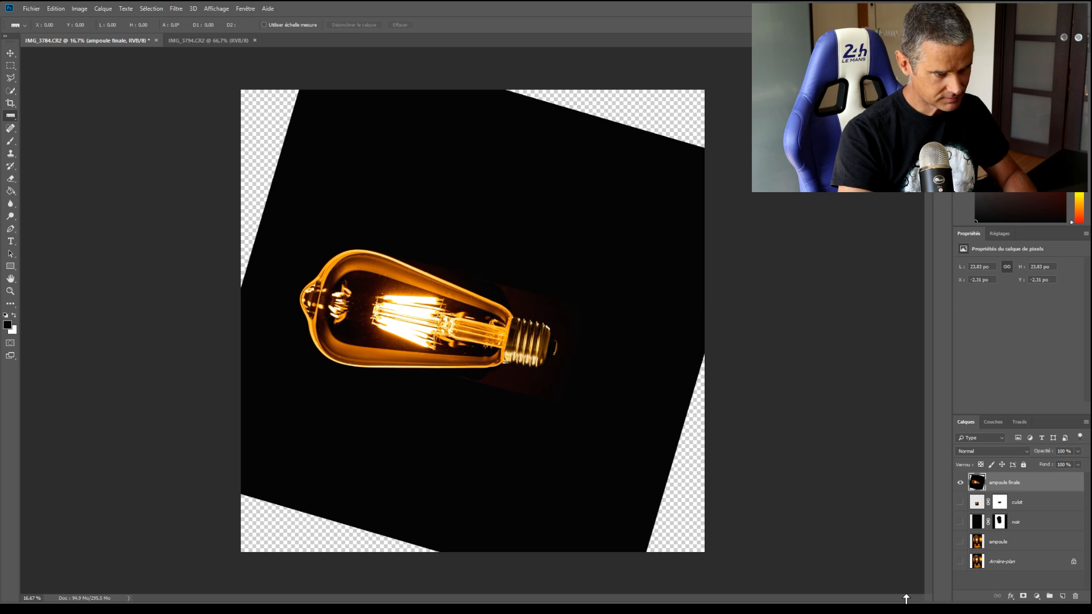
Create a new layer named "noir", fill it with black, and place it directly beneath the ampoule finale layer
key("ctrl+shift+n")
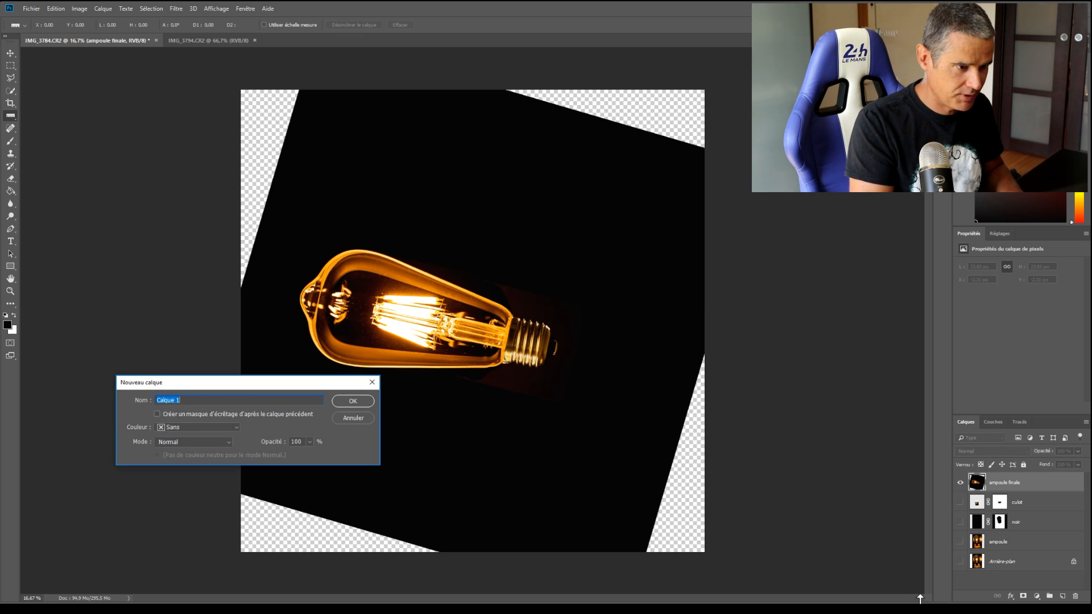
type("noir")
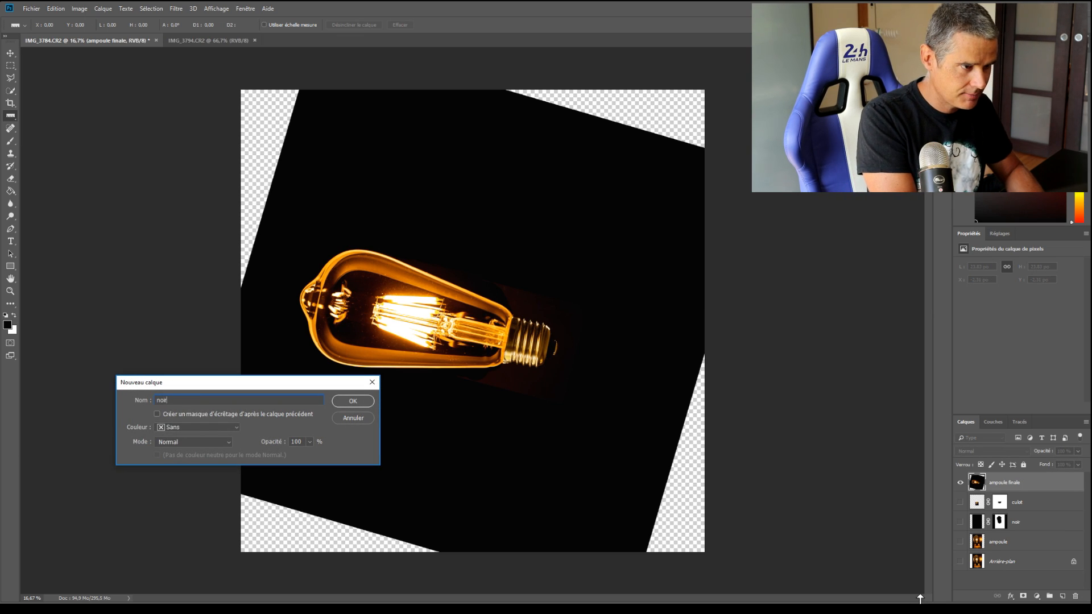
key("Return")
key("g")
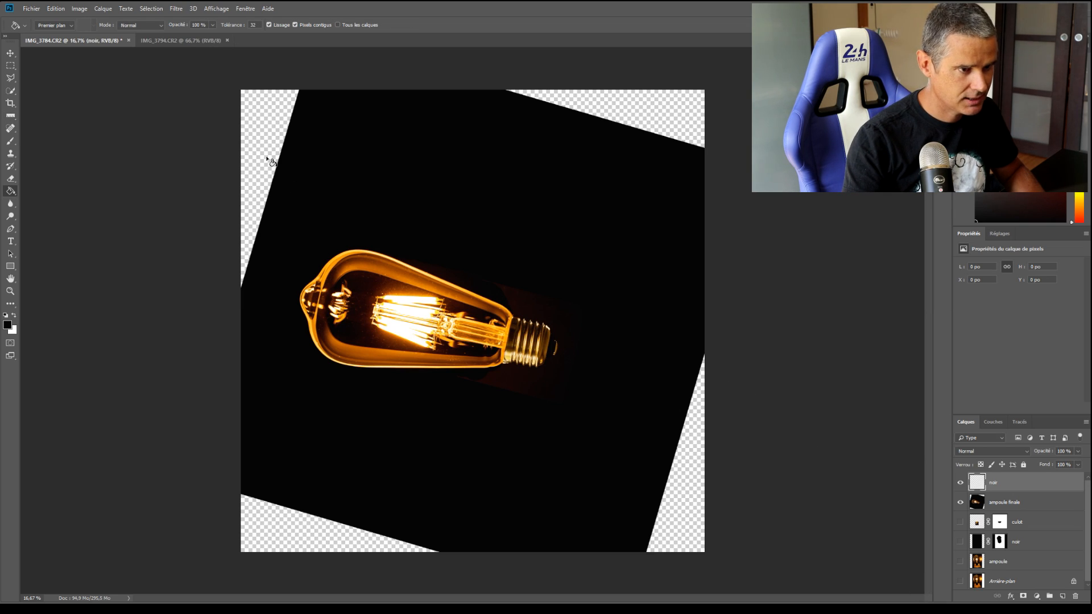
left_click(264, 114)
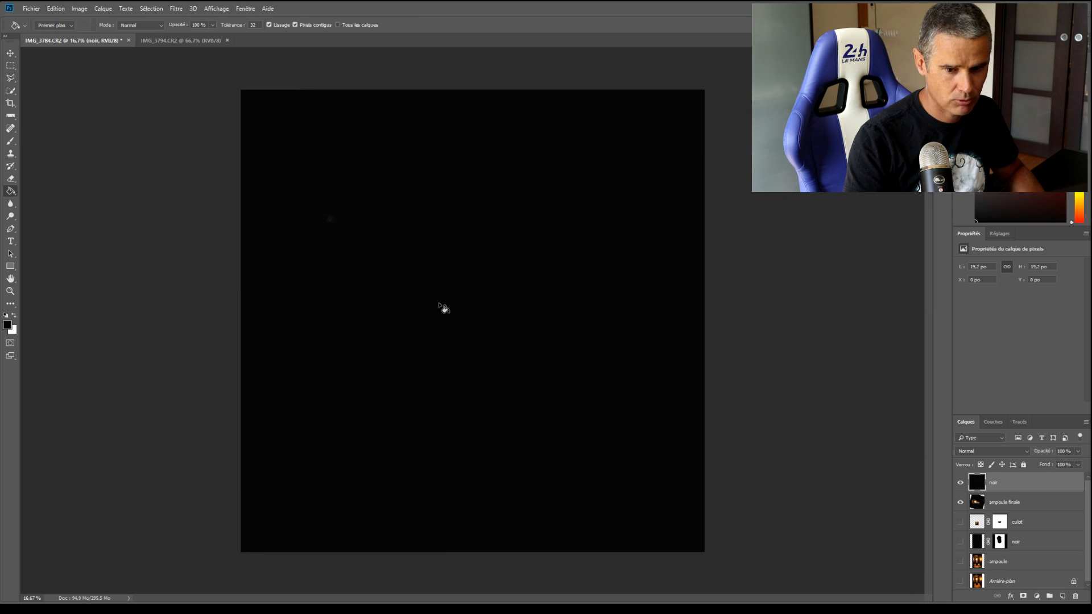
left_click_drag(1036, 493, 1029, 515)
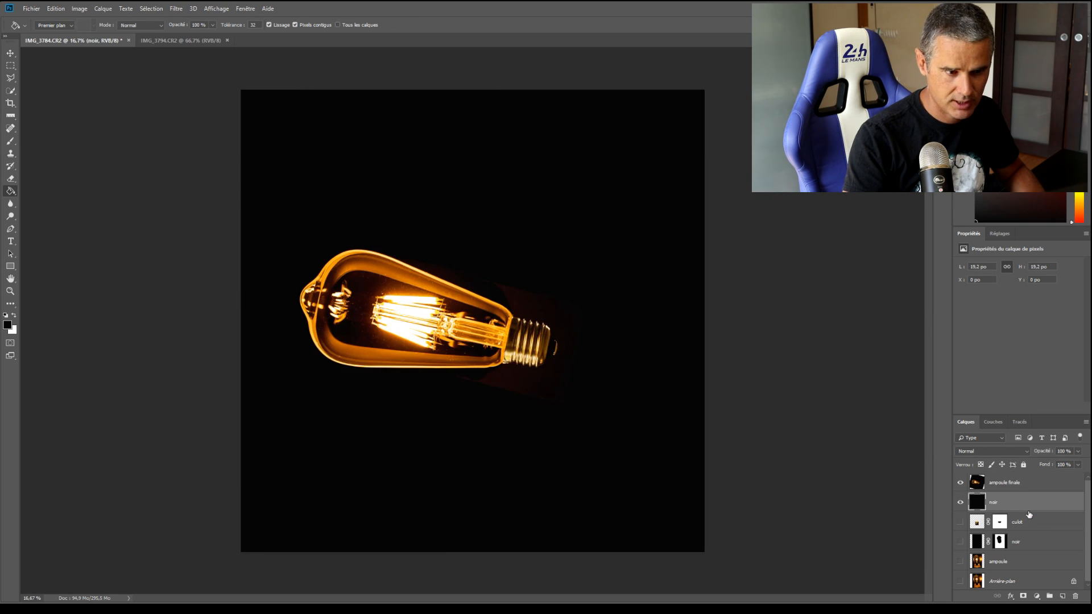
Duplicate the ampoule finale layer and flip the copy vertically
left_click(1028, 483)
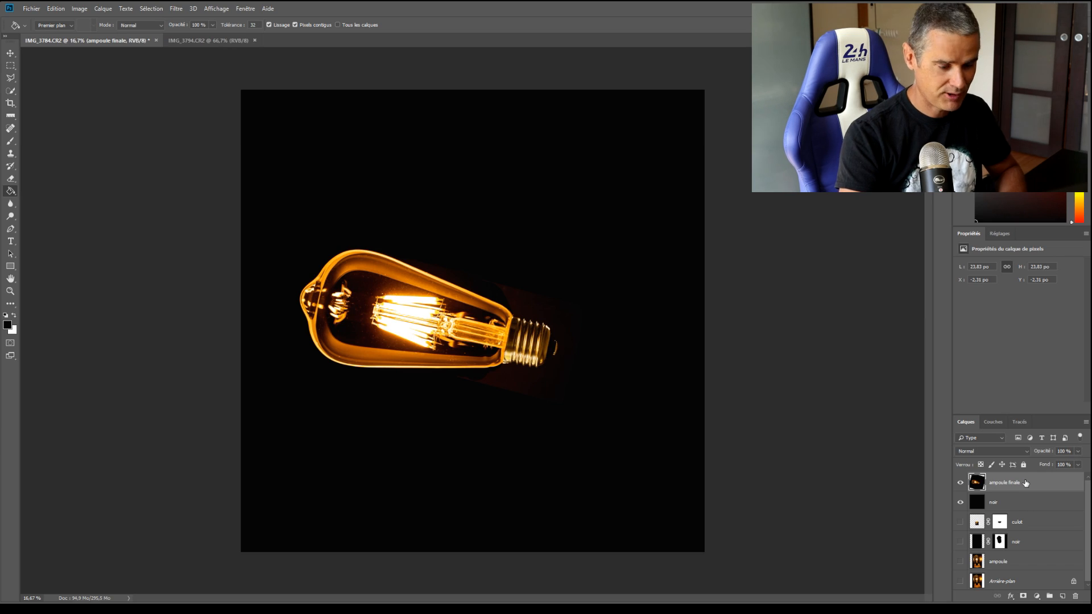
key("ctrl+j")
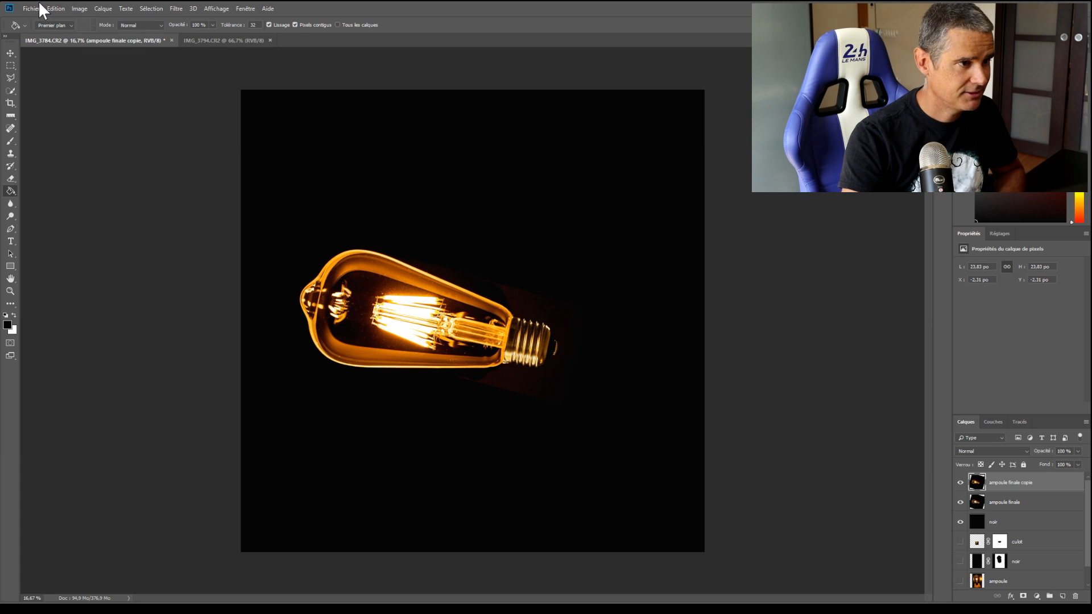
left_click(56, 8)
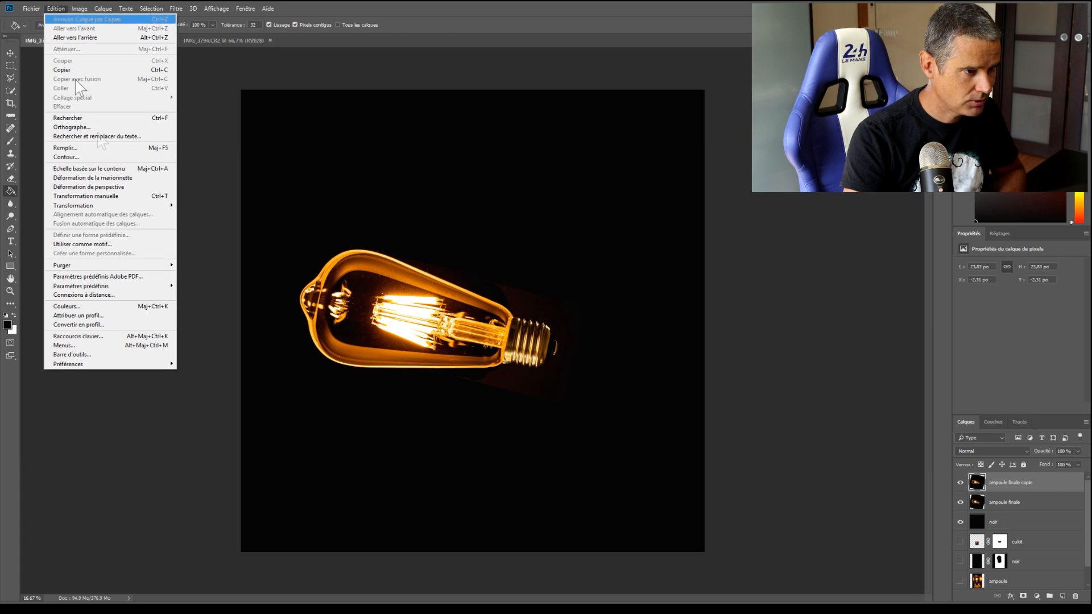
mouse_move(130, 209)
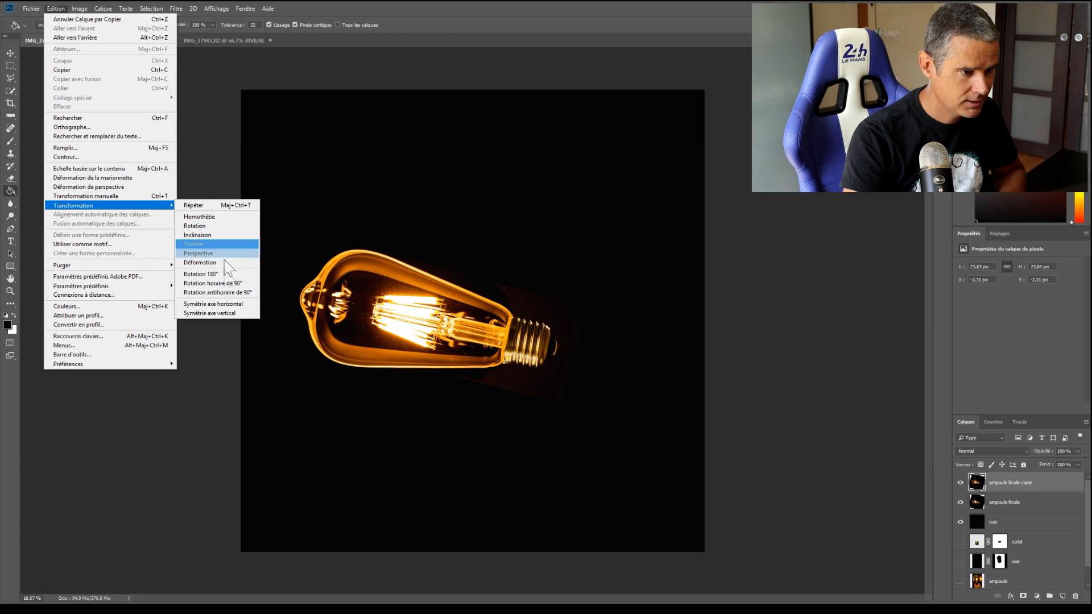
left_click(232, 314)
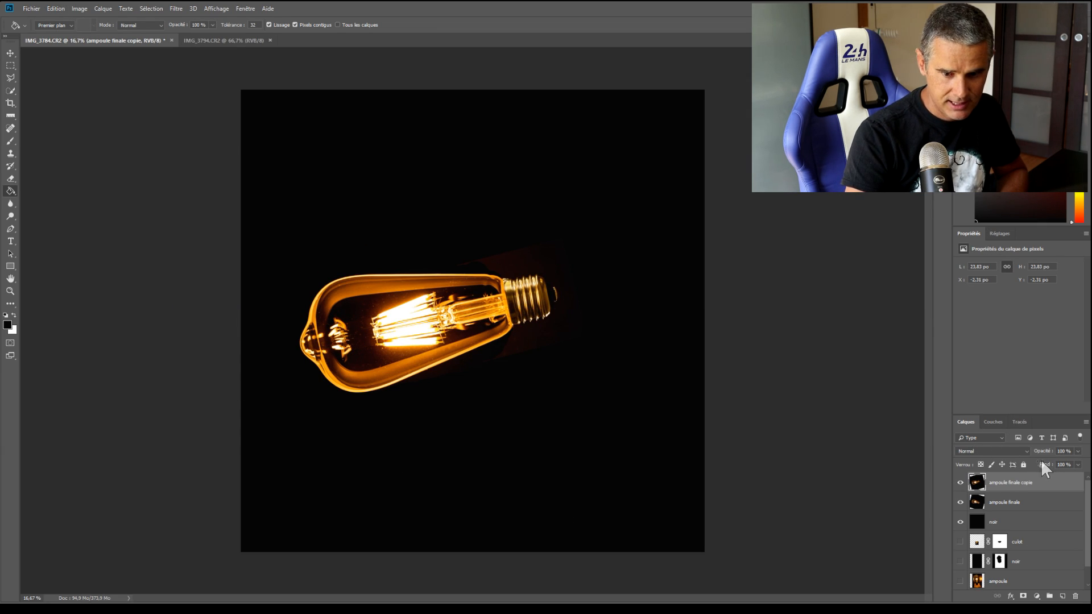
Set the blending mode of the flipped copy to Superposition
left_click(1027, 450)
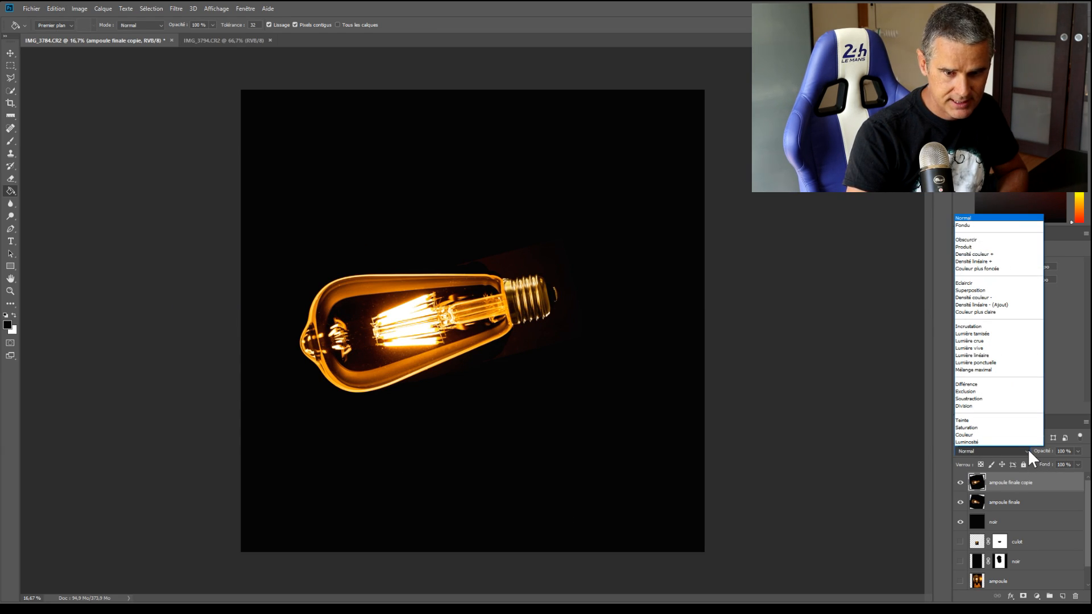
left_click(1028, 450)
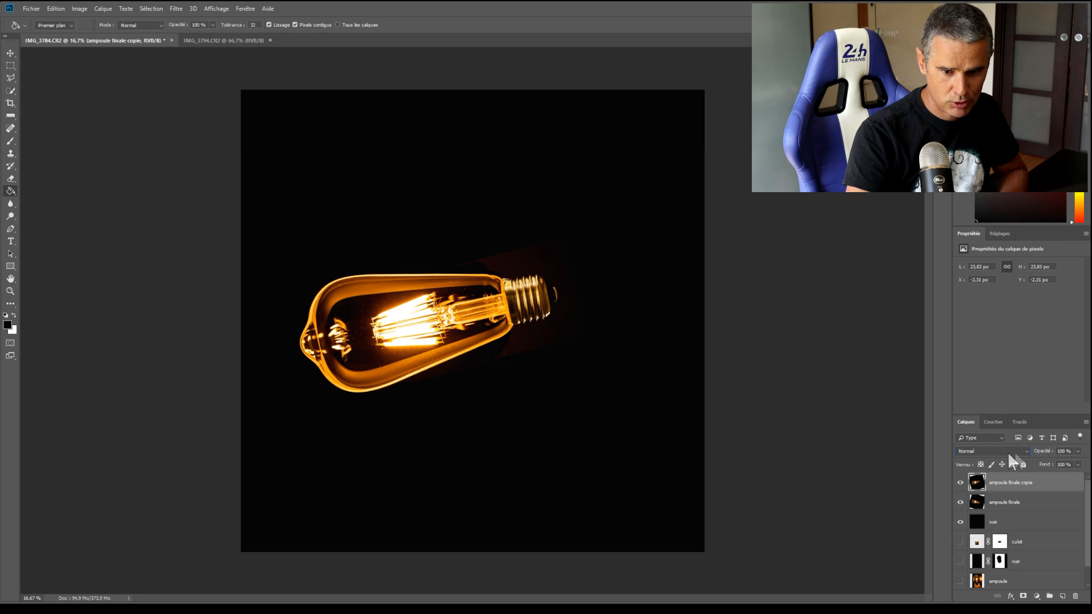
left_click(1028, 451)
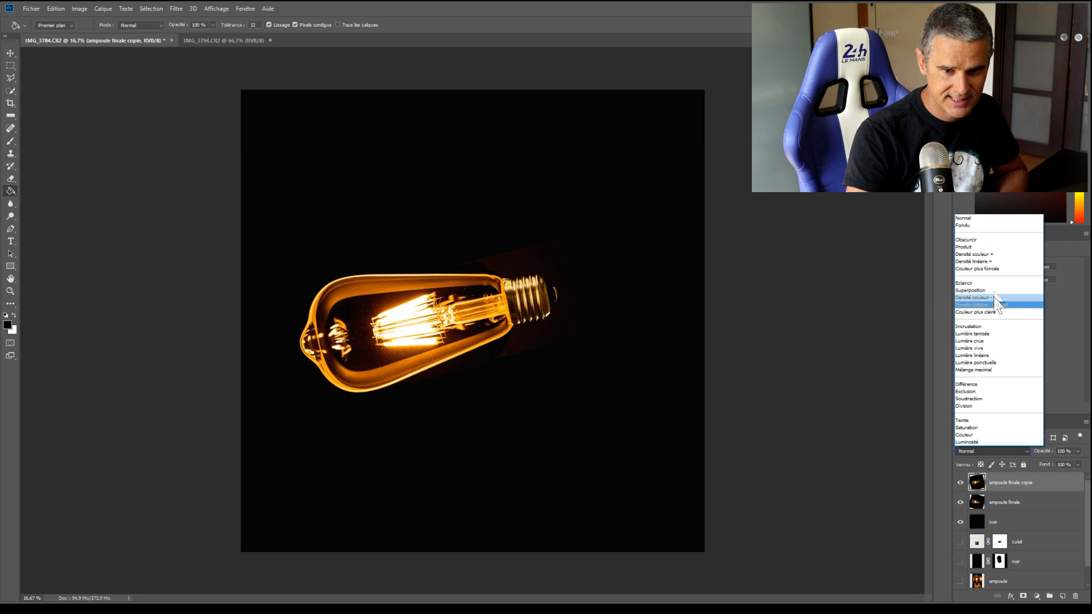
left_click(994, 291)
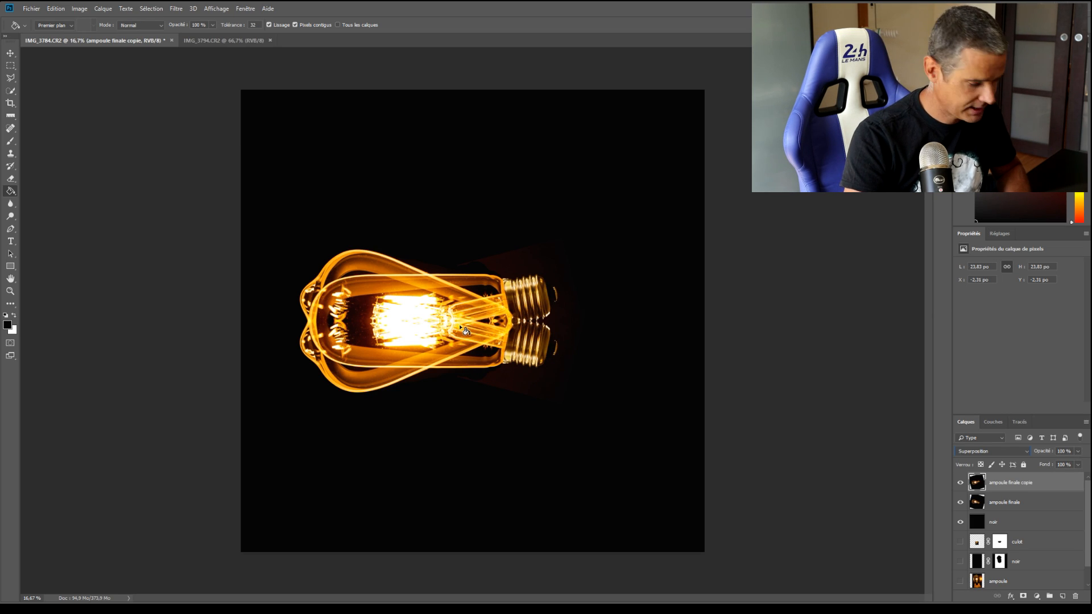
Move the flipped copy straight down as a reflection just below the original bulb, fine-tuning its vertical position to about 1,75 po
left_click(10, 55)
left_click_drag(442, 333, 442, 428)
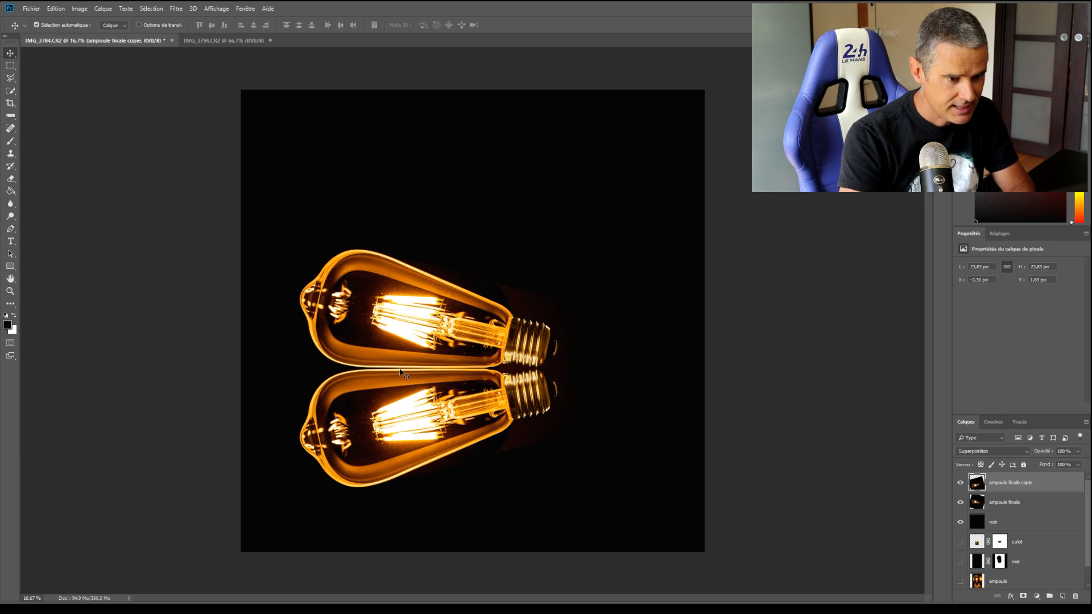
key("shift+Down")
key("shift+Down")
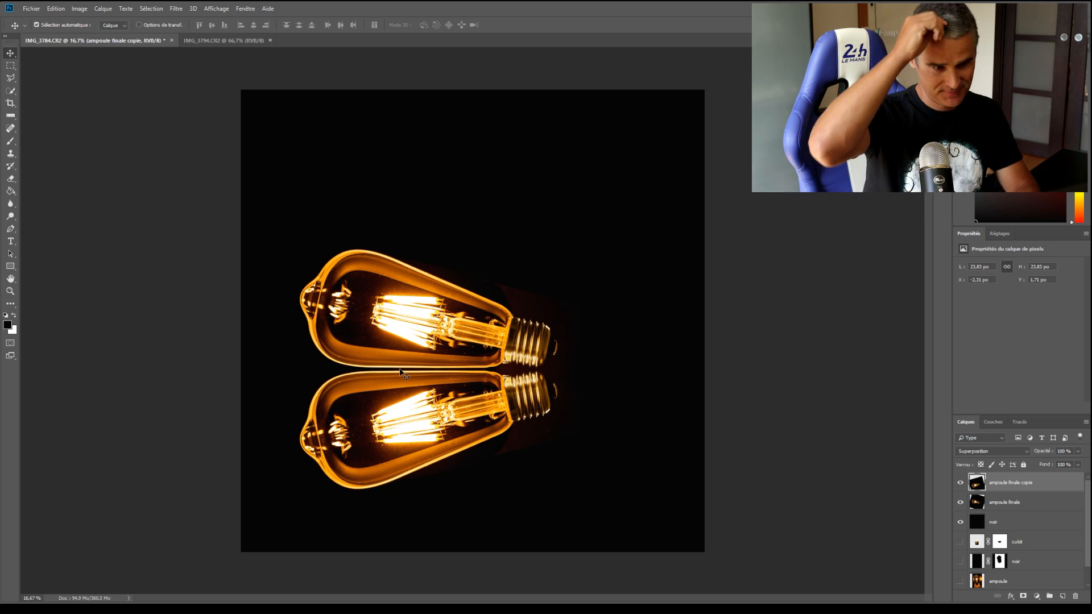
key("Up")
key("Up")
key("Up")
key("Up")
key("Up")
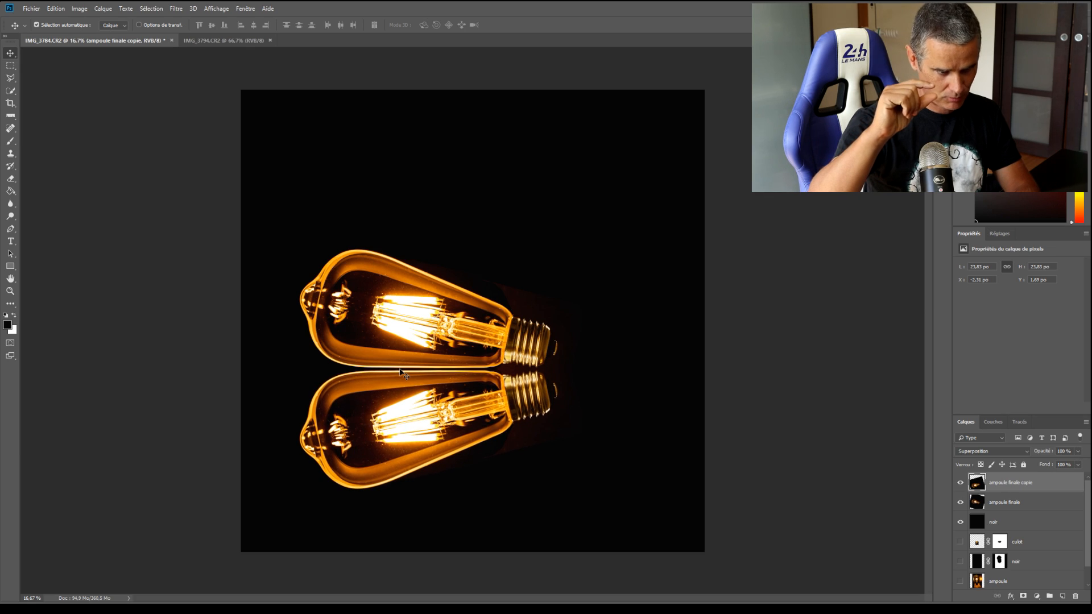
key("Down")
key("Down")
key("Down")
key("Down")
key("Down")
key("Down")
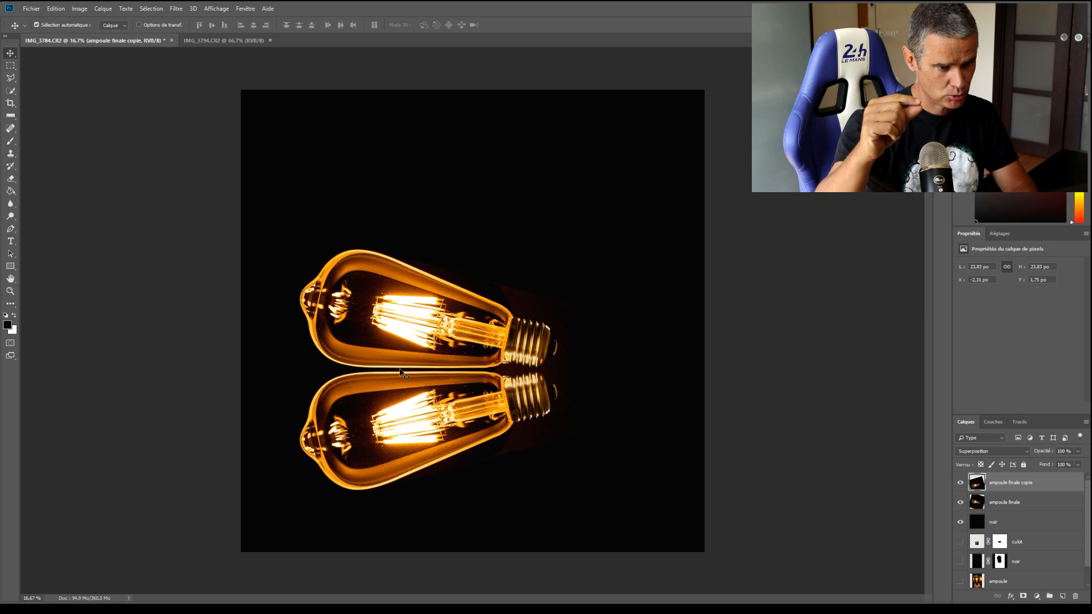
Nudge the flipped copy up to a vertical position of 1,73 po and rename its layer "reflet"
key("Up")
key("Up")
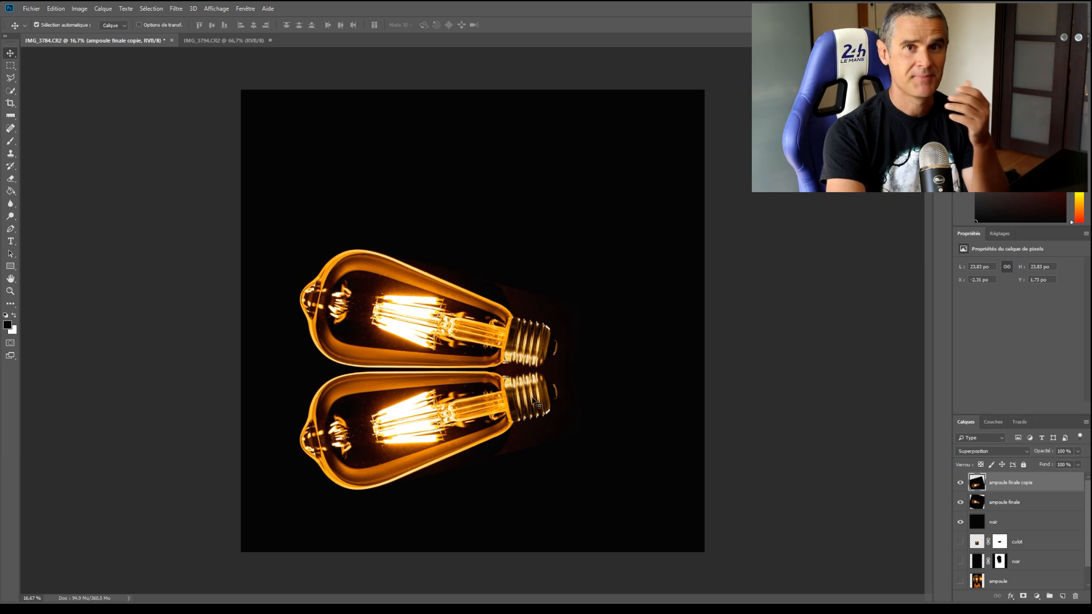
double_click(1012, 483)
type("re")
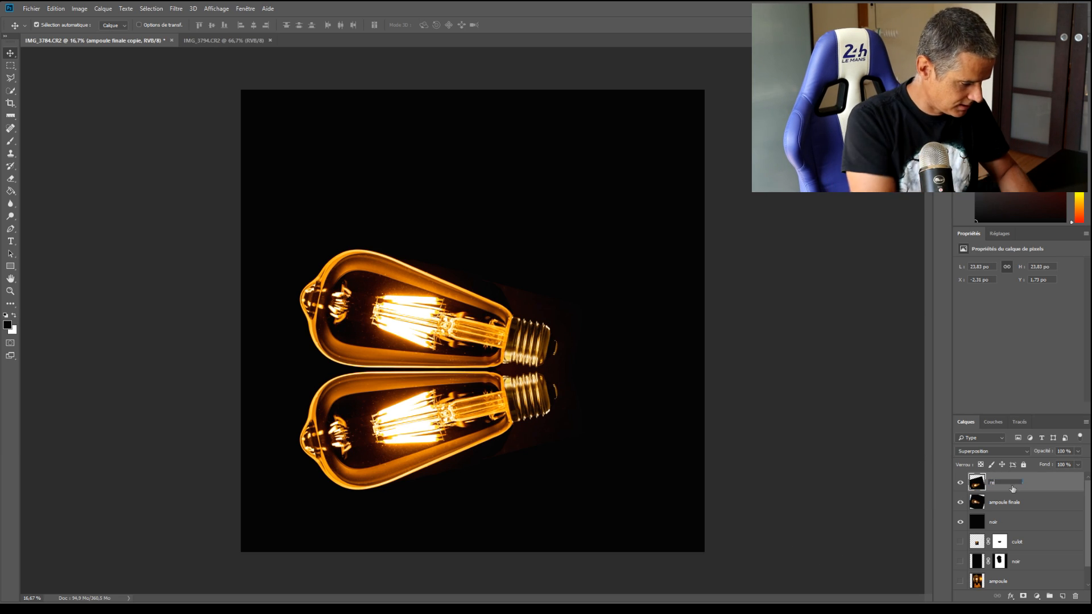
type("flet")
key("Return")
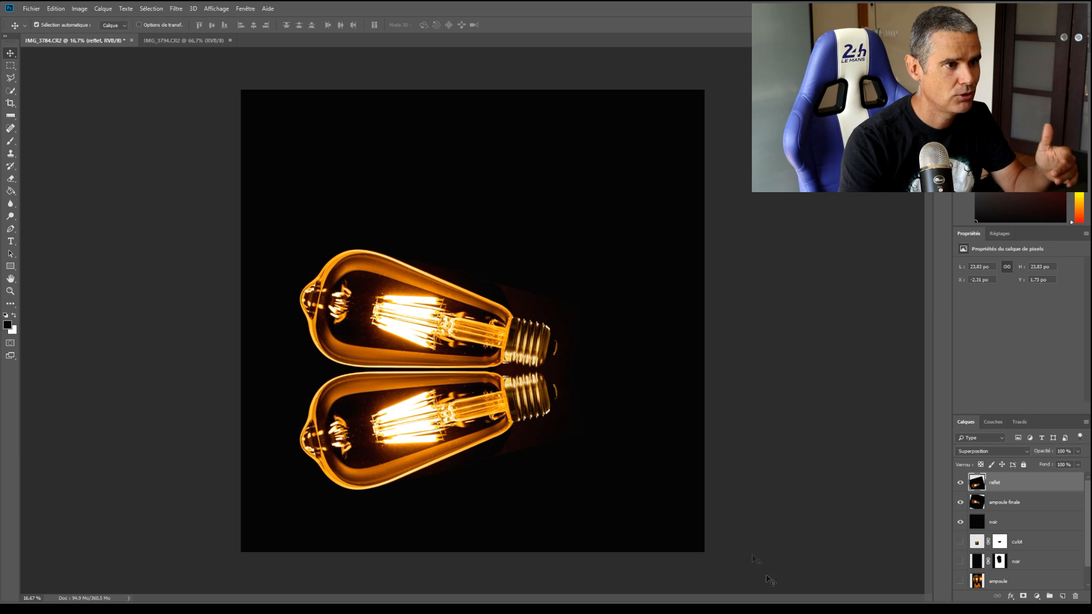
Apply a Gaussian blur with a radius of 7,6 pixels to the reflet layer
left_click(177, 9)
mouse_move(218, 138)
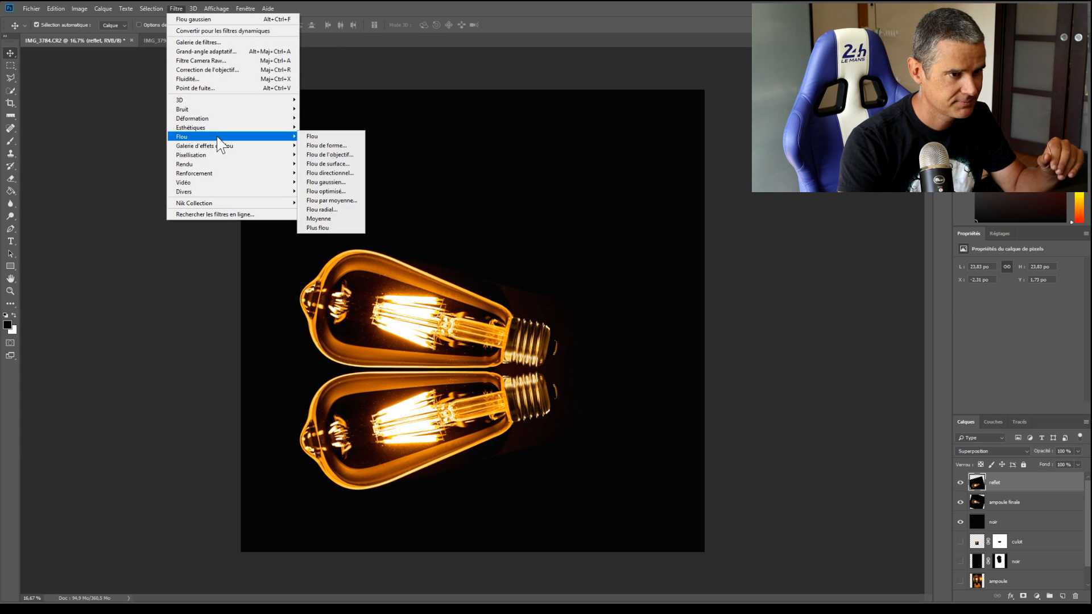
left_click(338, 182)
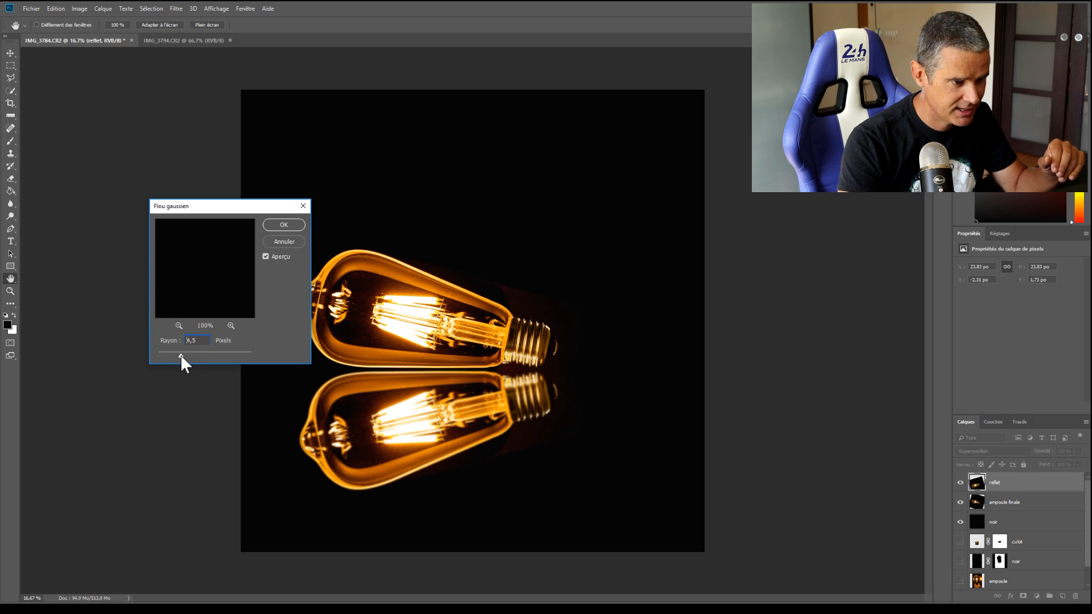
left_click_drag(186, 353, 182, 354)
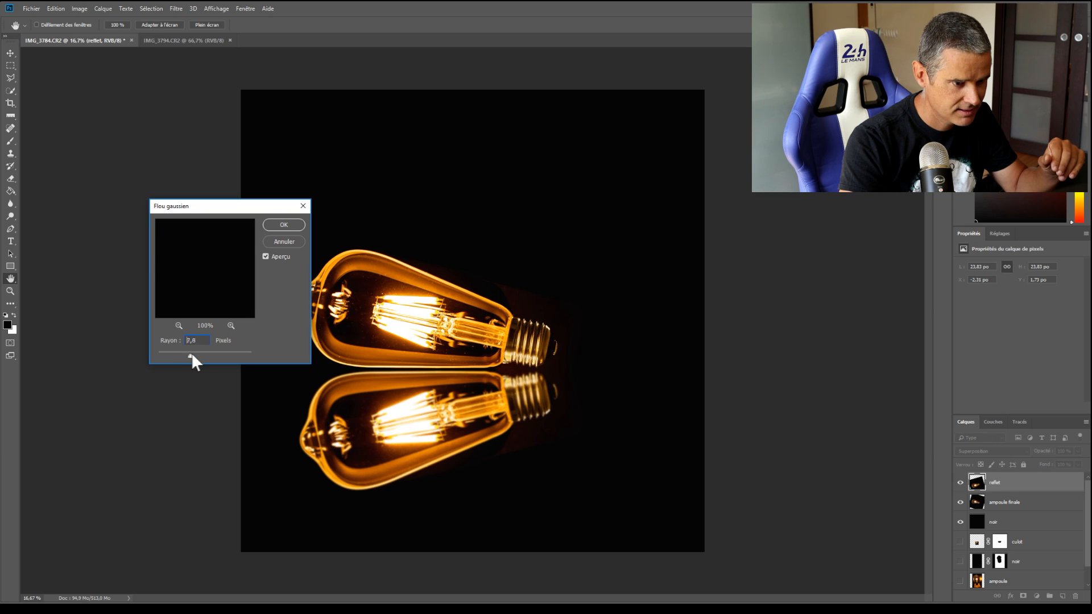
left_click_drag(191, 354, 189, 356)
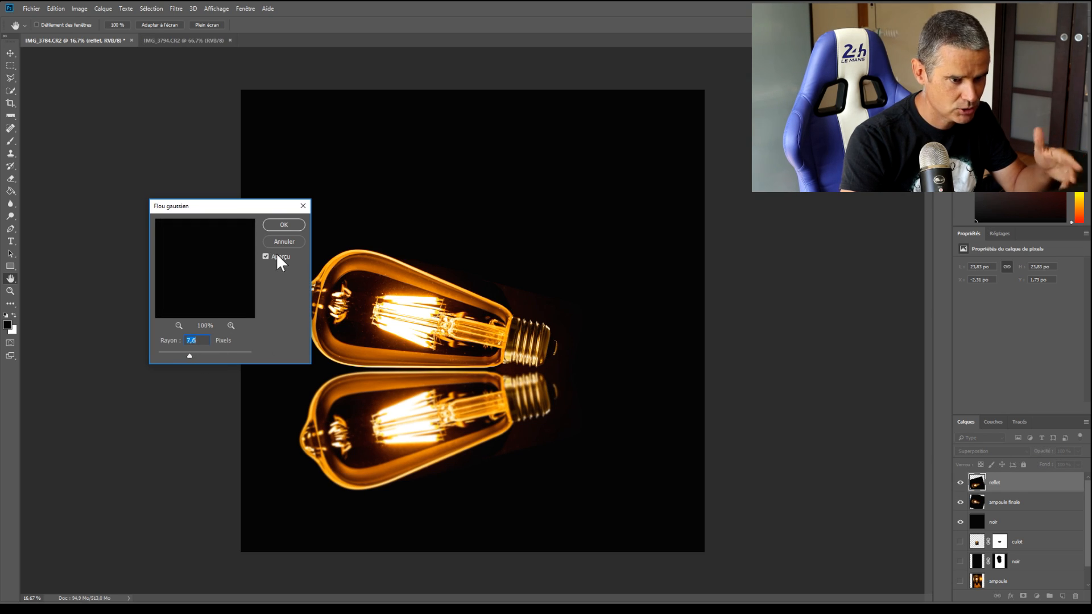
left_click(287, 224)
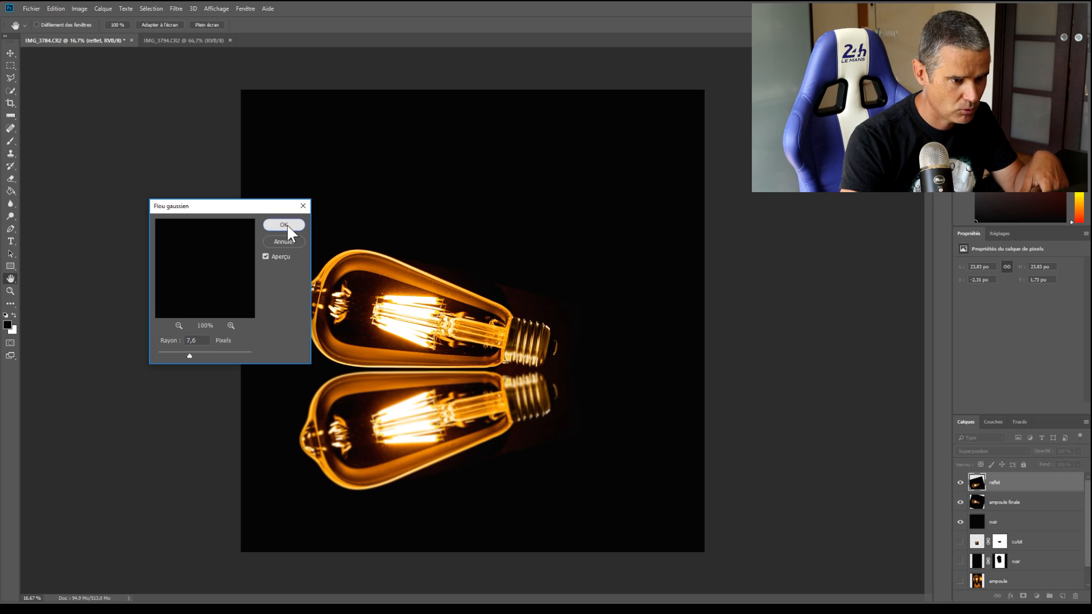
Add a layer mask to the reflet layer and activate the Gradient tool
key("ctrl+plus")
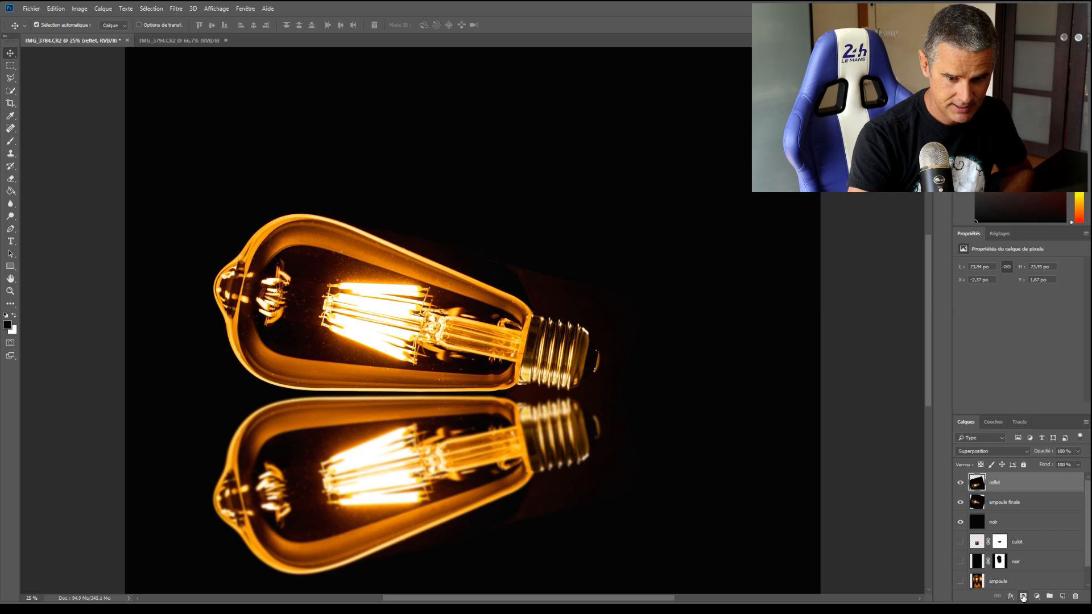
left_click(1024, 597)
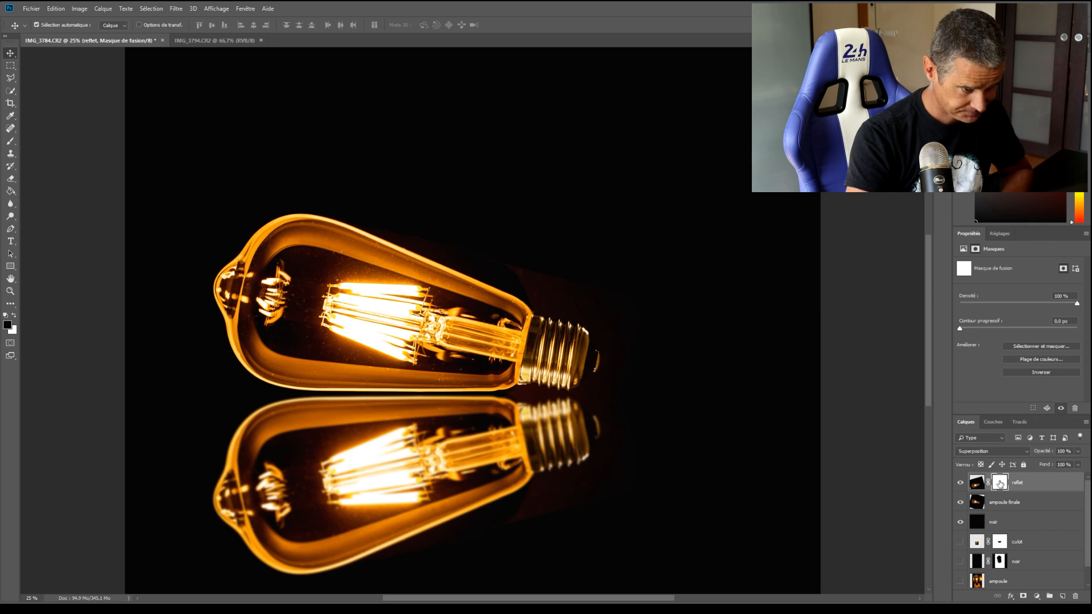
left_click(11, 194)
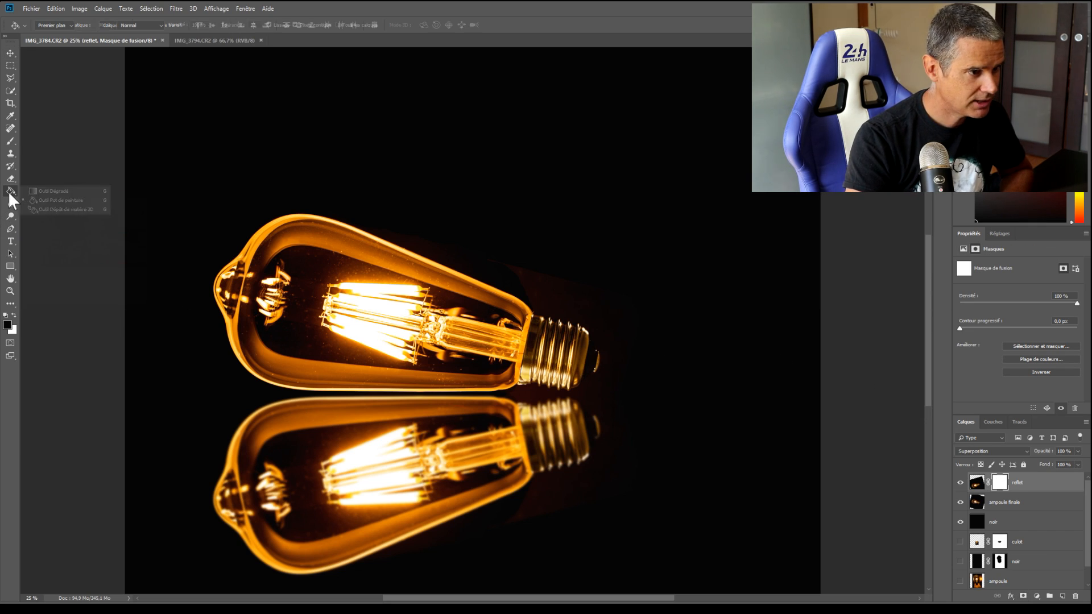
left_click(54, 191)
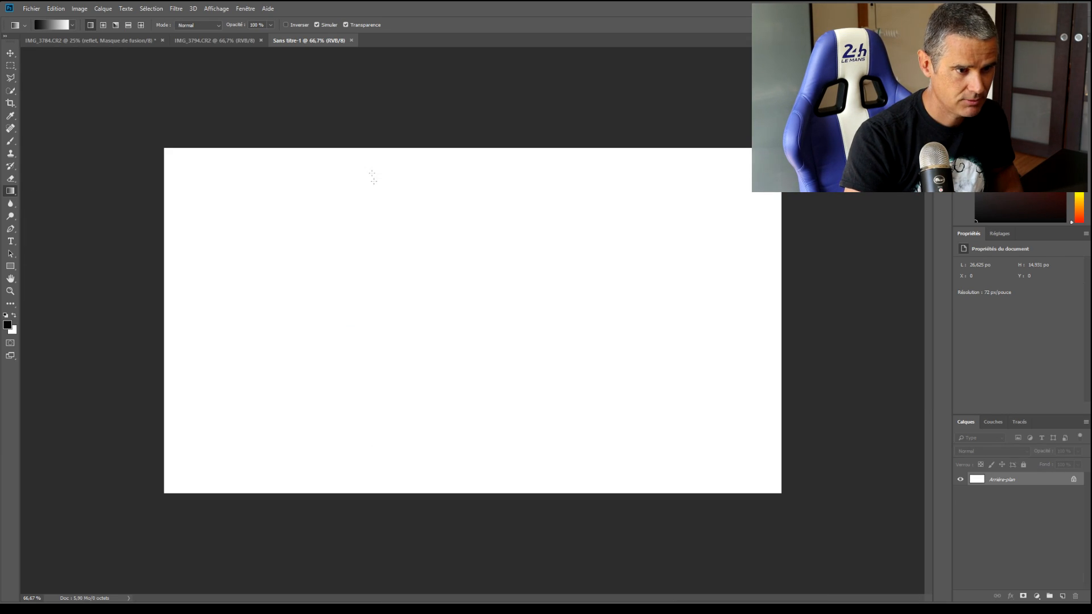
Draw vertical test gradients in the blank document, first from black to white, and from white to black after swapping the colours
left_click_drag(371, 171, 399, 399)
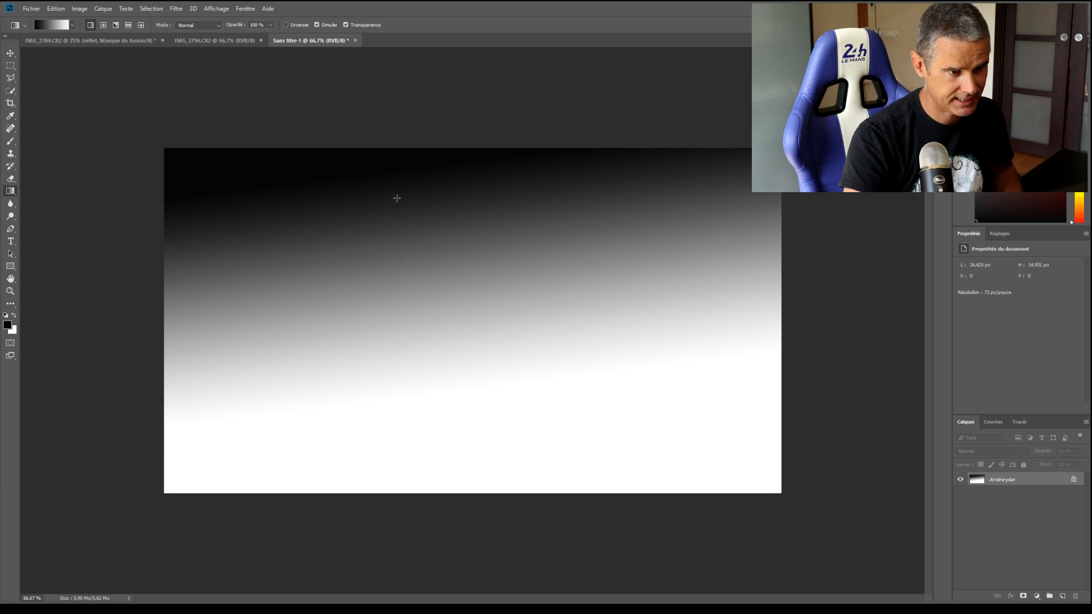
left_click_drag(493, 196, 493, 402)
key("x")
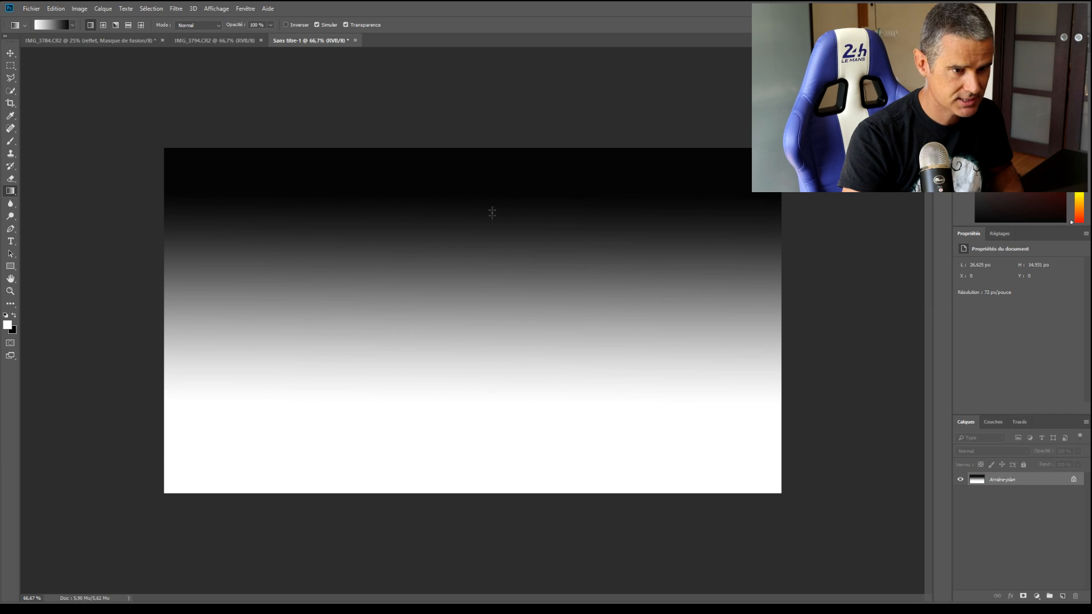
left_click_drag(493, 195, 498, 398)
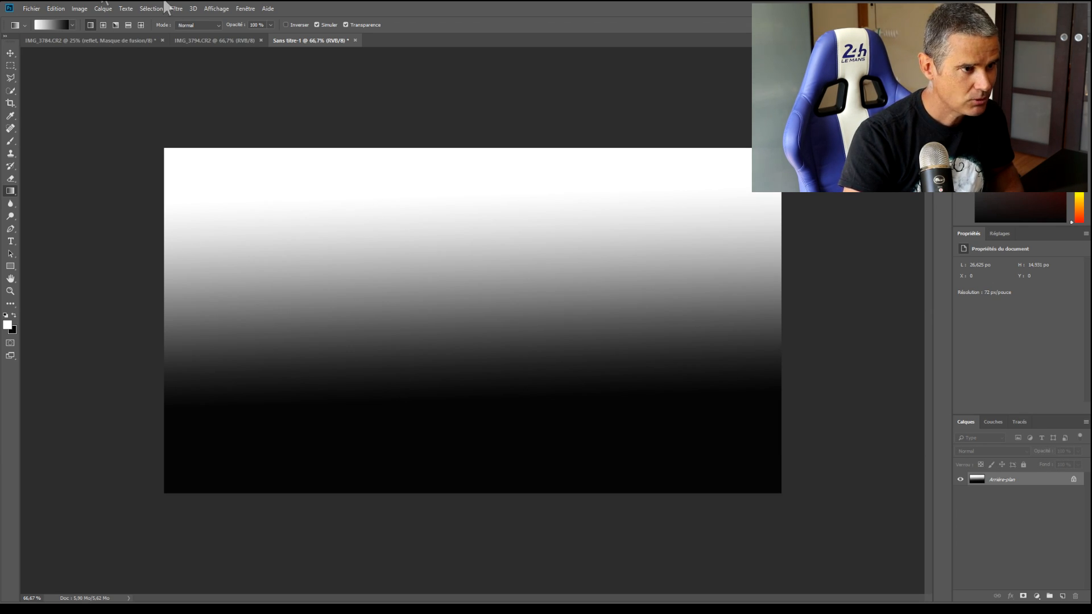
Return to the bulb image and draw white-to-black gradients down the reflet mask, retrying lengths until the reflection fades out in its lower part
left_click(190, 39)
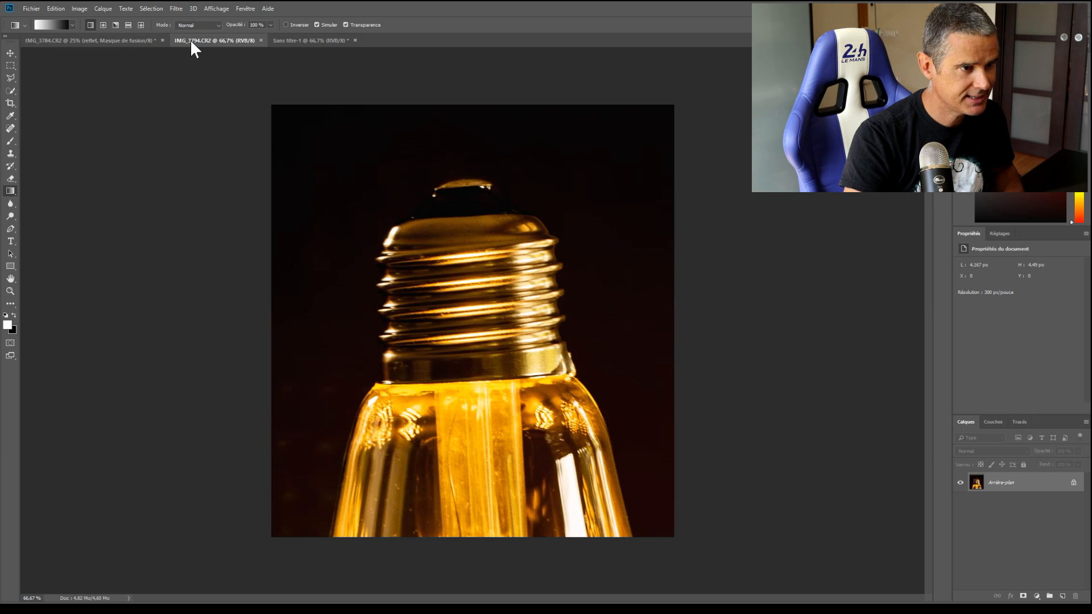
left_click(120, 39)
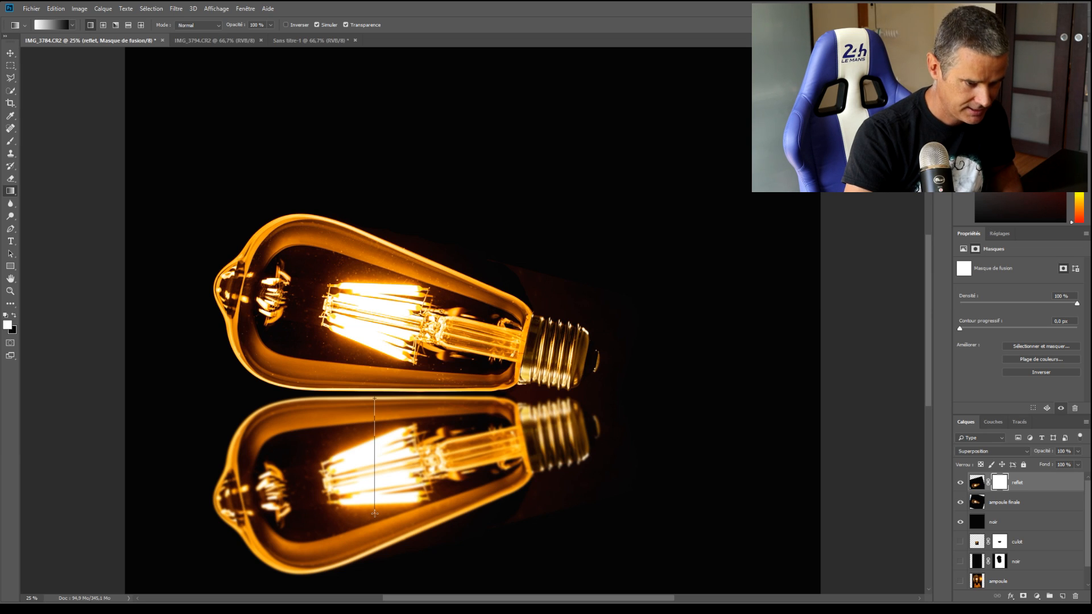
left_click_drag(375, 521, 375, 523)
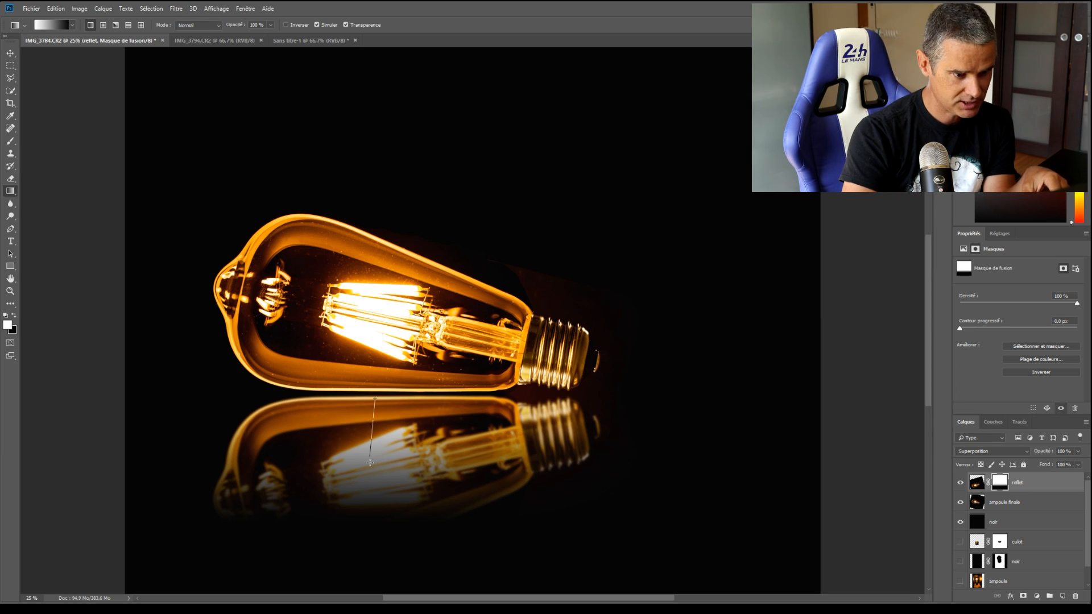
left_click_drag(375, 455, 373, 452)
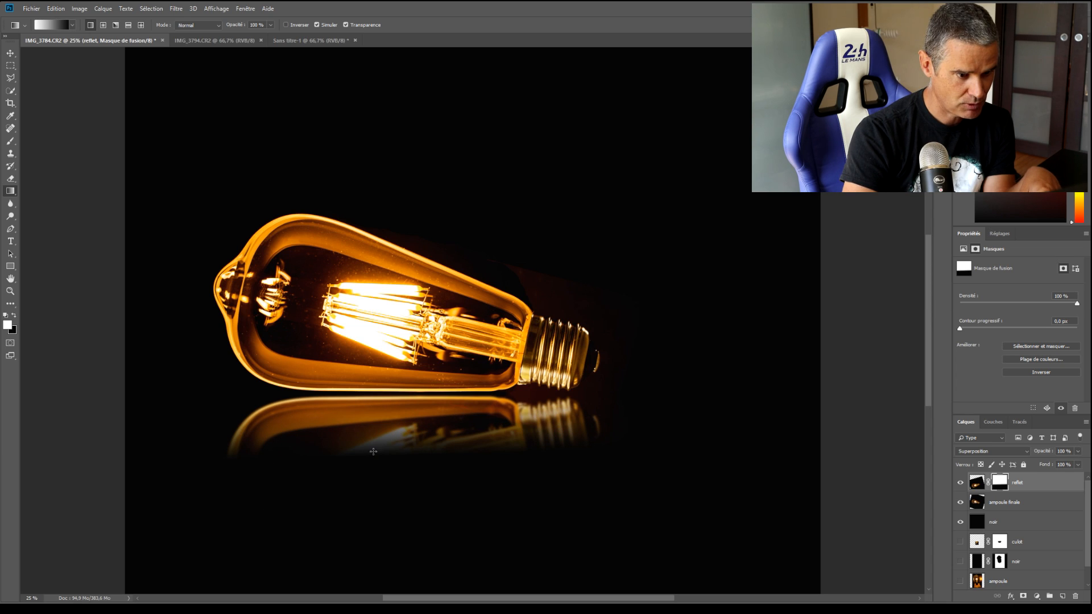
left_click_drag(374, 534, 373, 562)
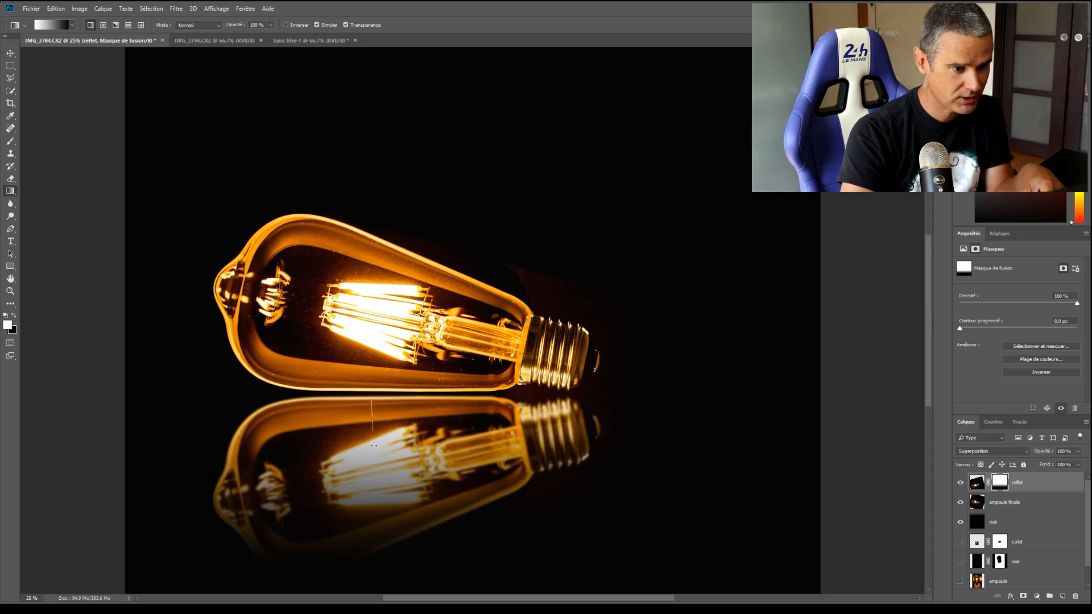
left_click_drag(371, 401, 395, 451)
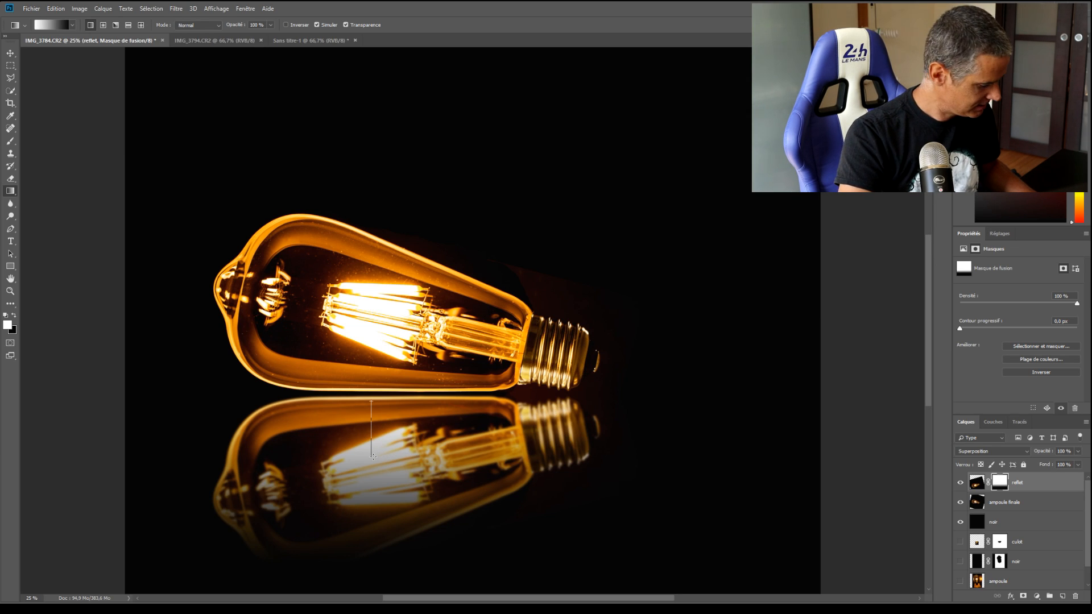
left_click_drag(372, 536, 372, 535)
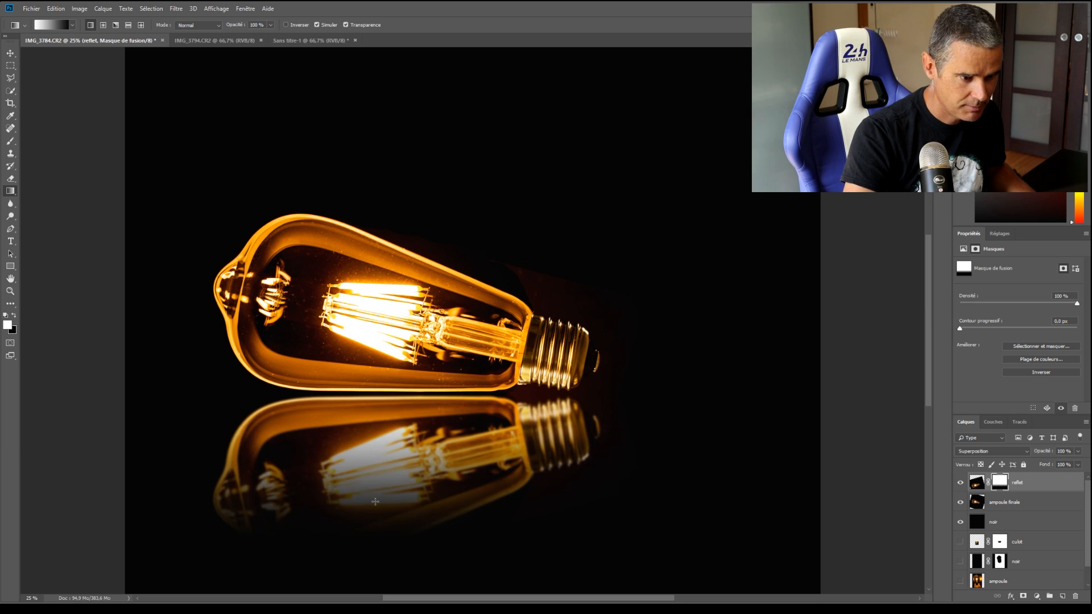
left_click_drag(375, 502, 376, 502)
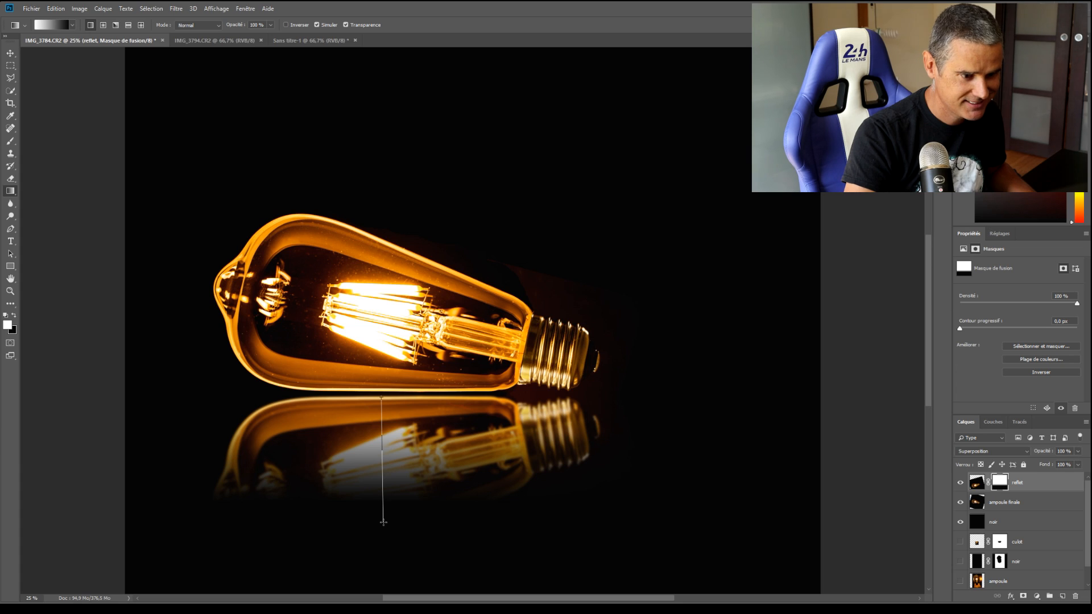
left_click_drag(384, 522, 384, 522)
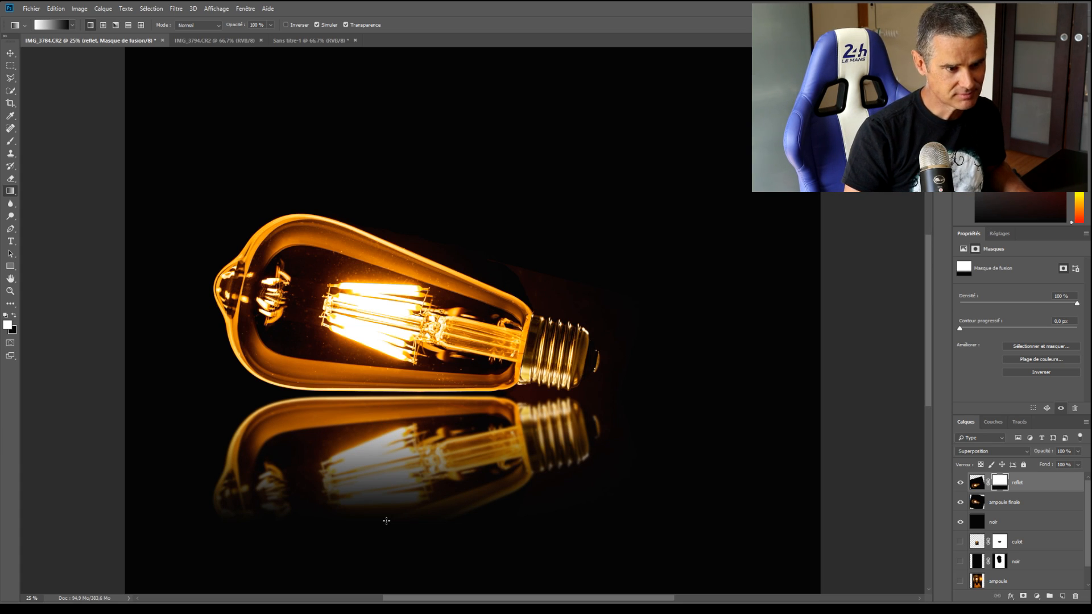
Crop the image to a landscape frame around the bulb and its reflection, trimming empty black from the top, bottom and right edges
key("ctrl+minus")
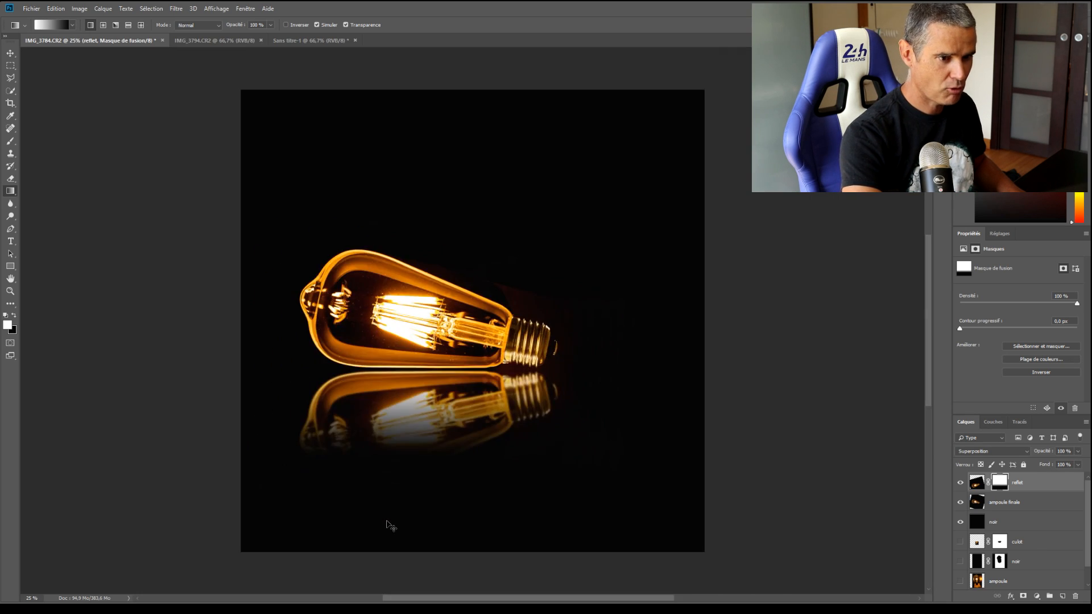
key("ctrl+minus")
key("ctrl+minus")
key("ctrl+minus")
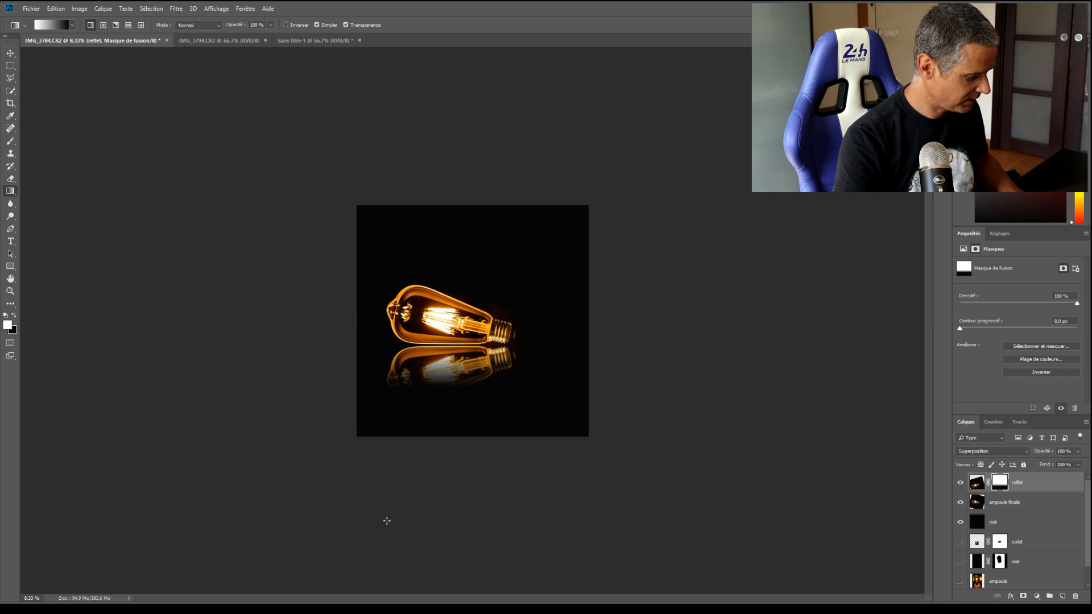
key("c")
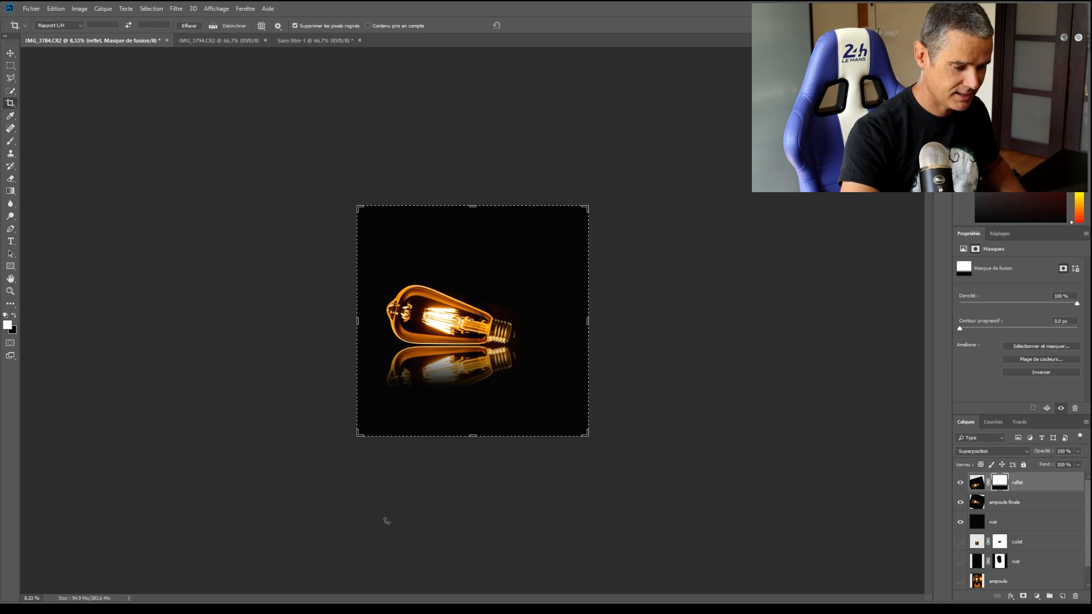
key("ctrl+plus")
key("ctrl+plus")
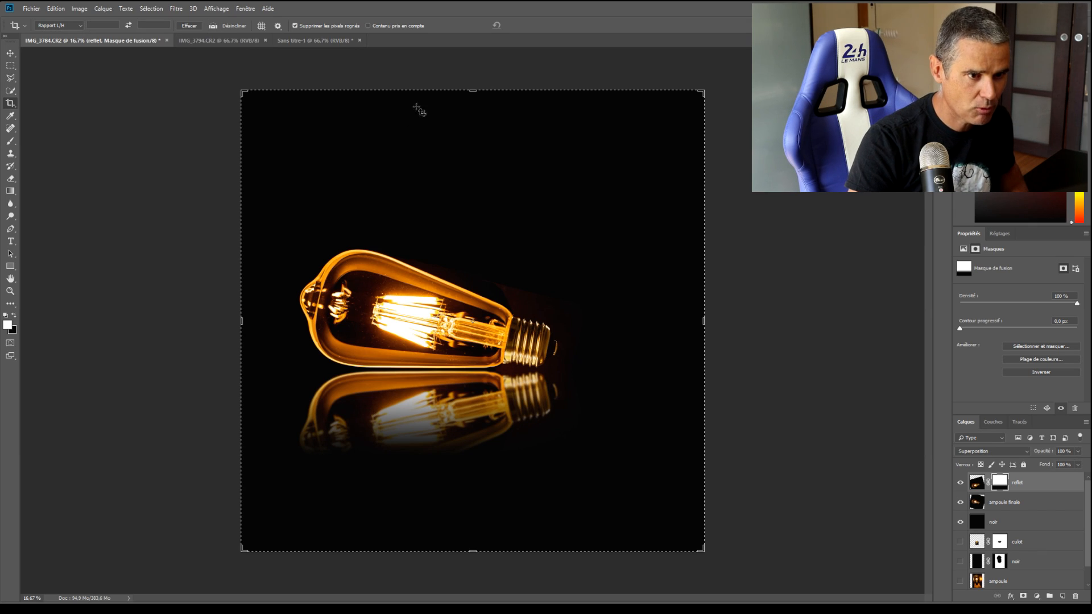
left_click_drag(472, 90, 462, 162)
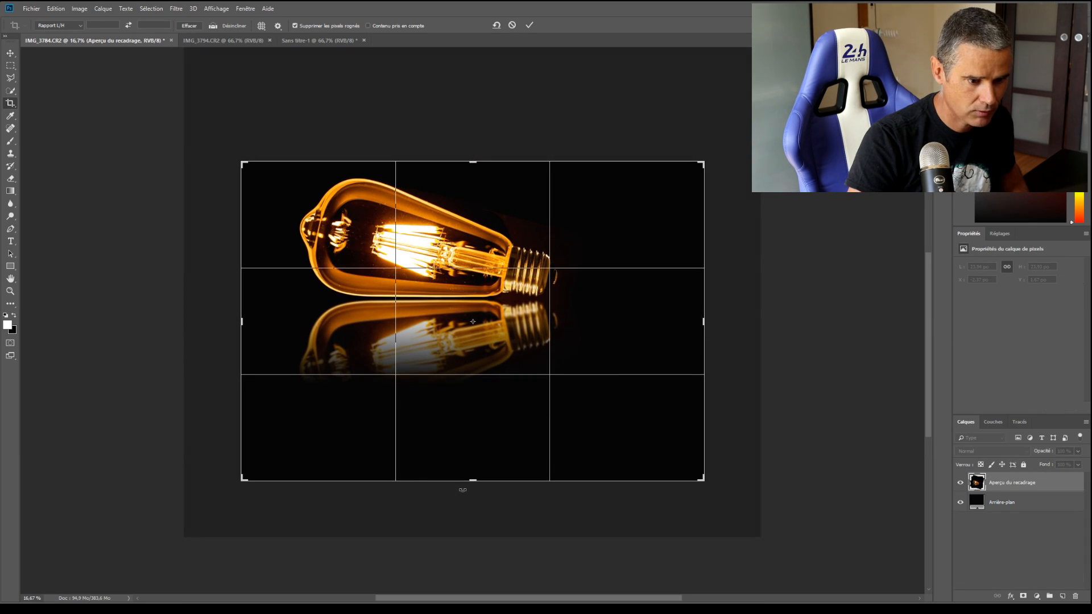
left_click_drag(476, 480, 473, 449)
left_click_drag(703, 322, 665, 317)
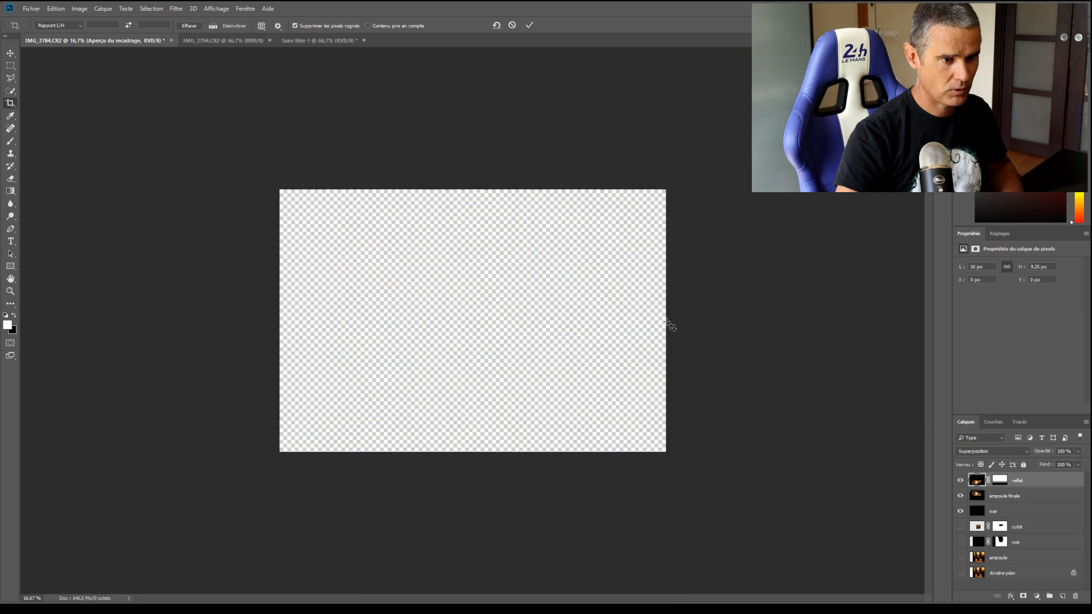
key("Return")
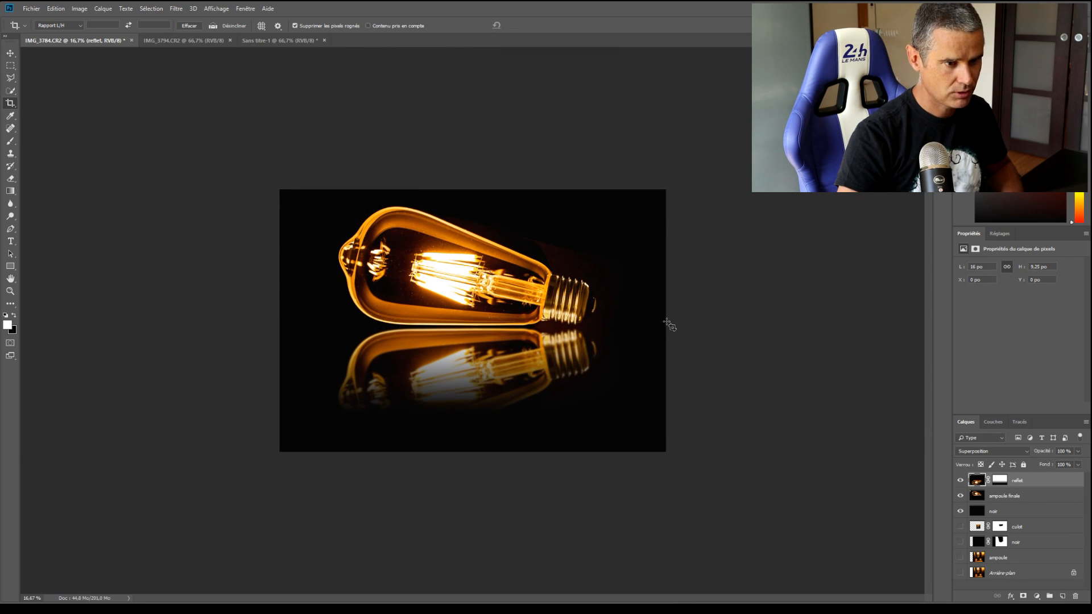
left_click_drag(263, 178, 752, 436)
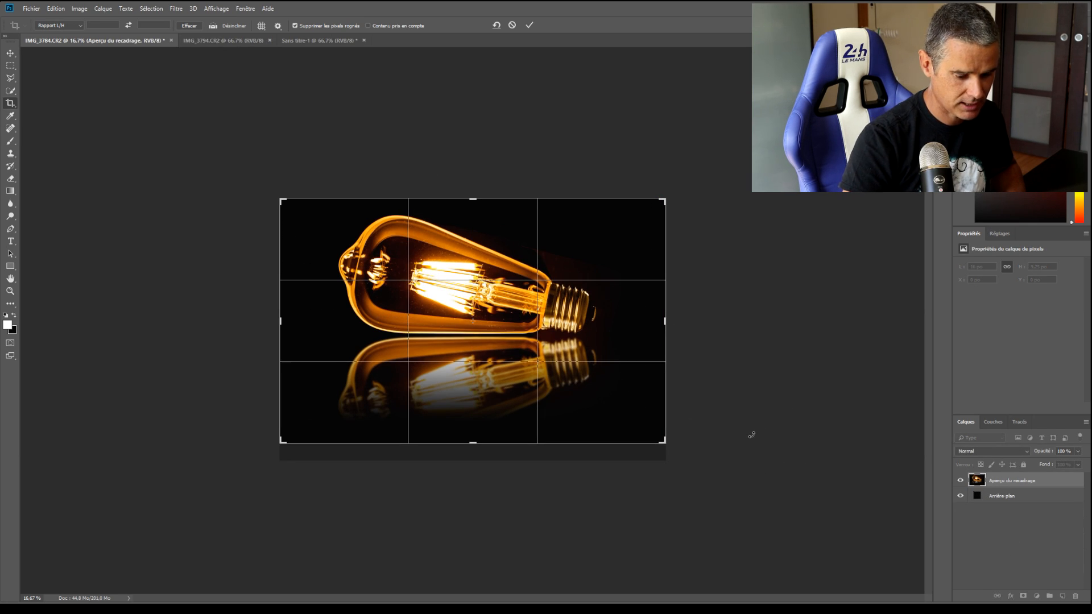
key("Return")
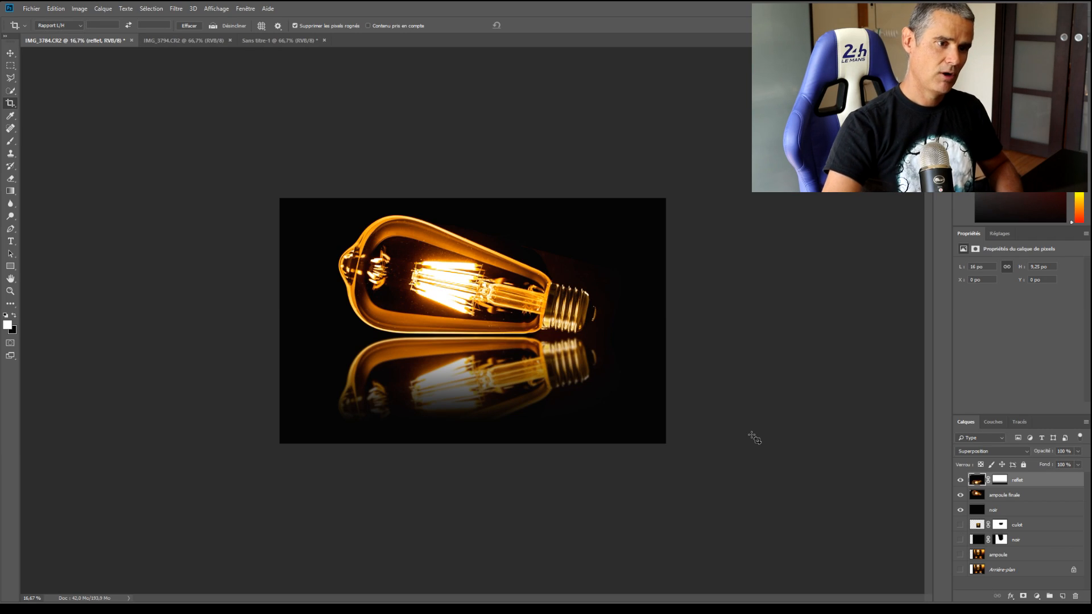